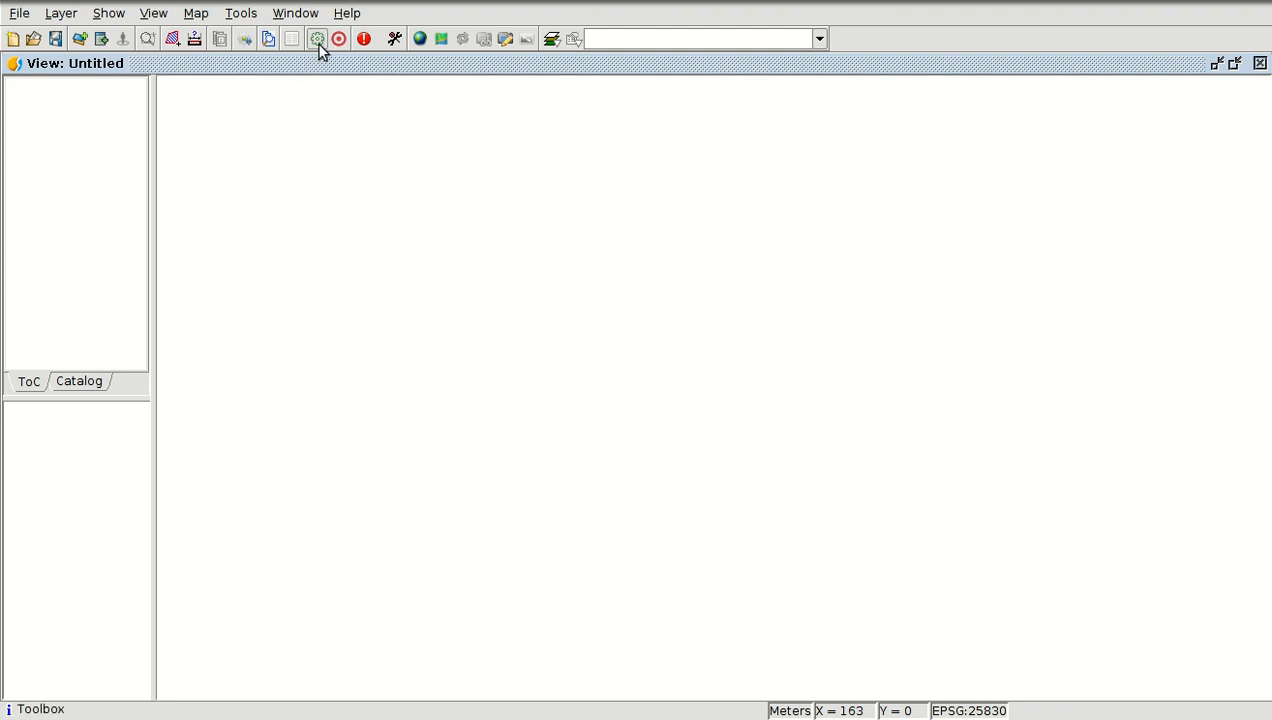
# Close the Untitled view and reopen it from the project manager.
pyautogui.click(159, 16)
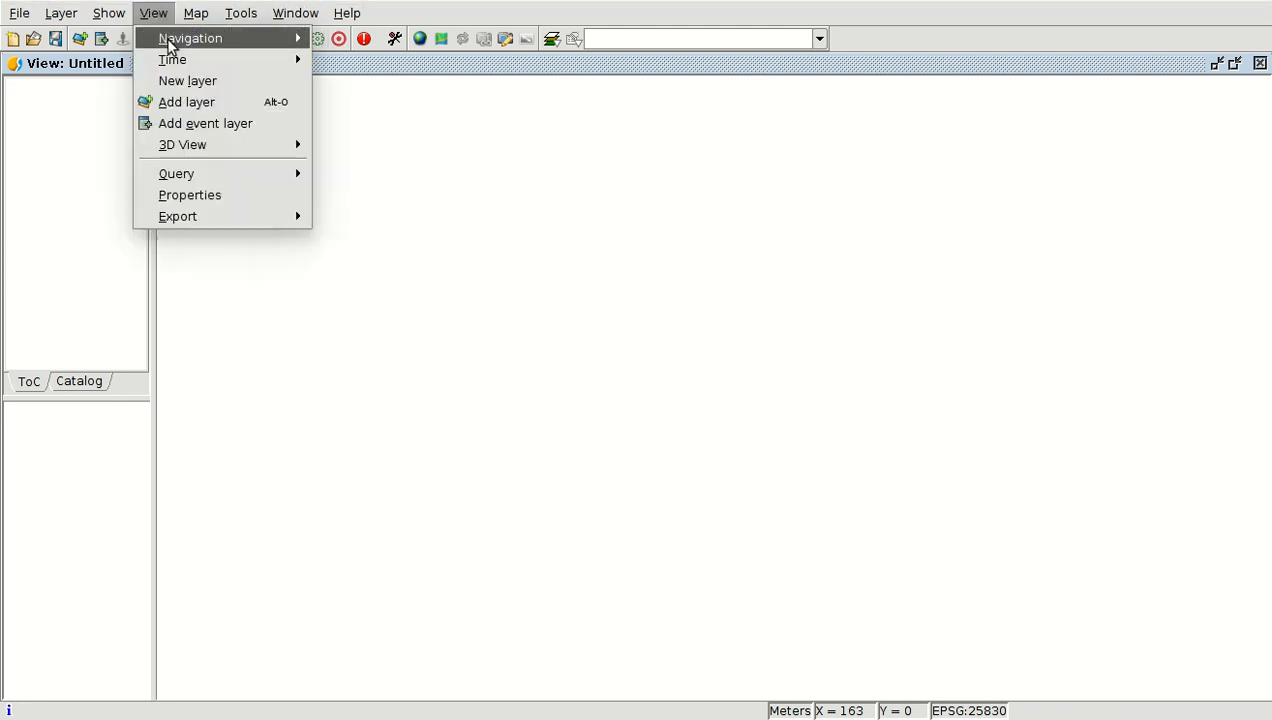
pyautogui.click(1260, 63)
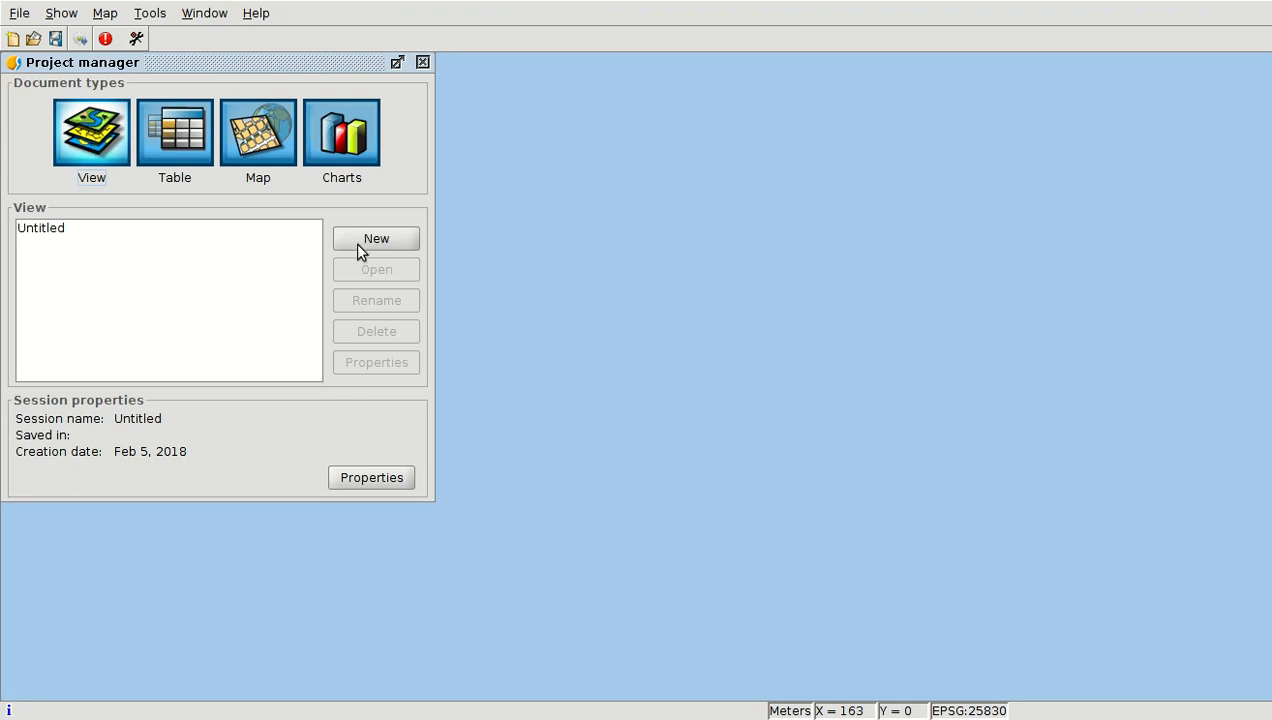
pyautogui.doubleClick(148, 227)
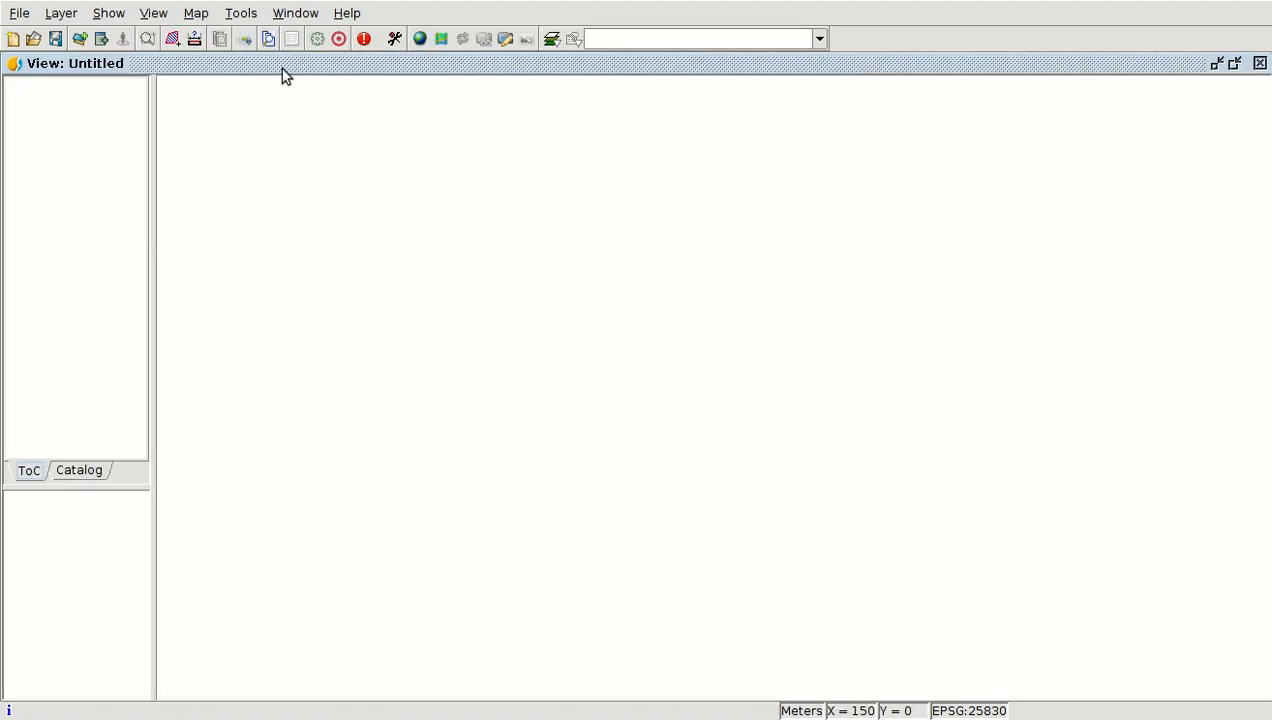
# Set the view's projection to EPSG:26986, found by searching the EPSG repository by code, and accept the view properties.
pyautogui.click(152, 14)
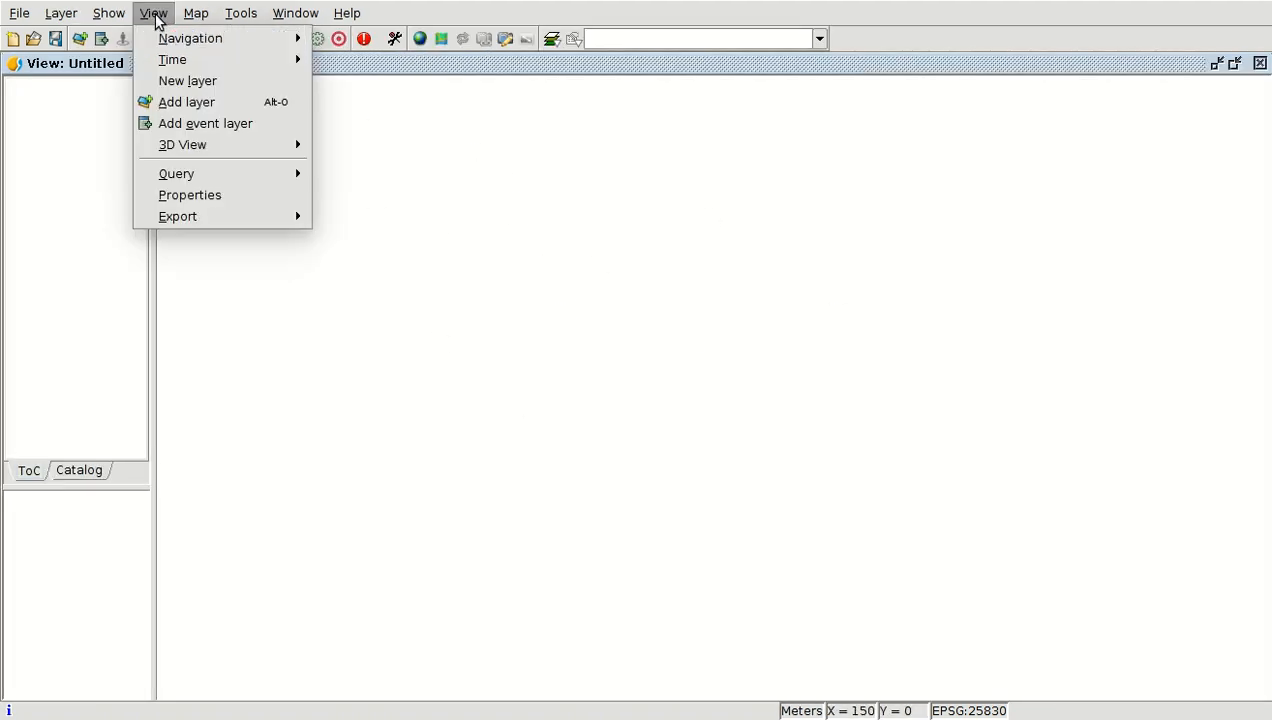
pyautogui.click(182, 199)
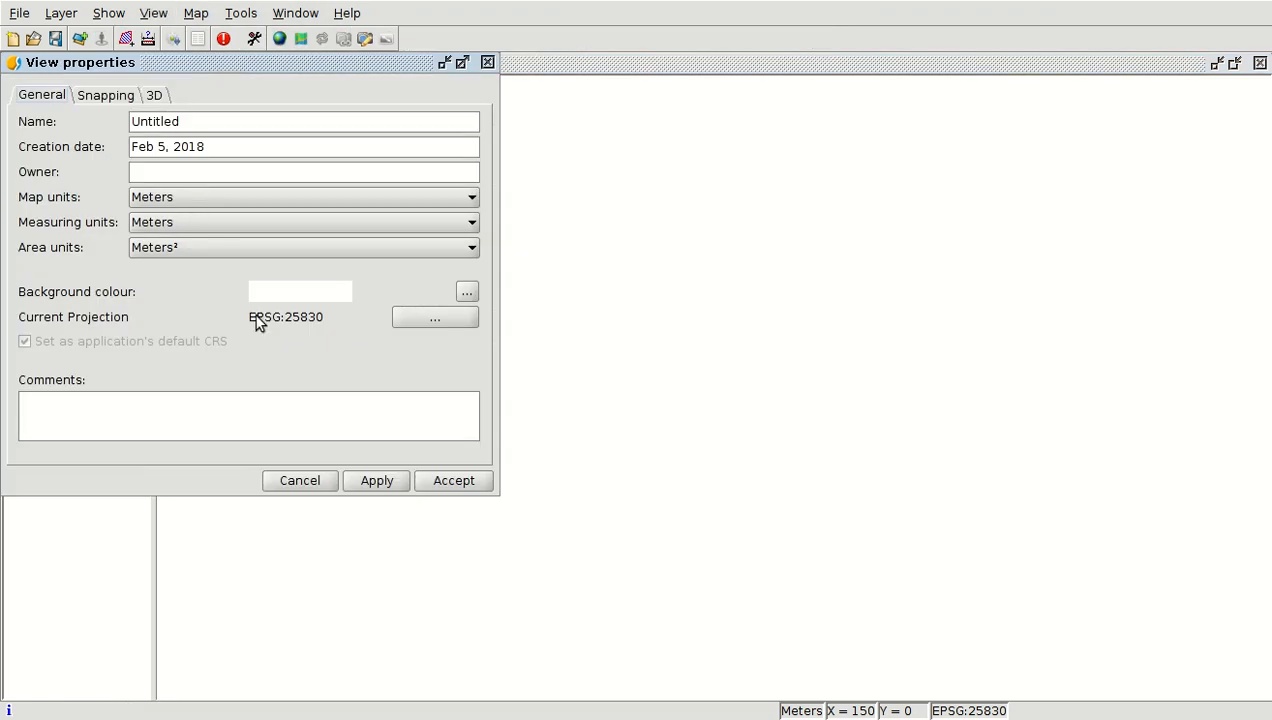
pyautogui.click(420, 317)
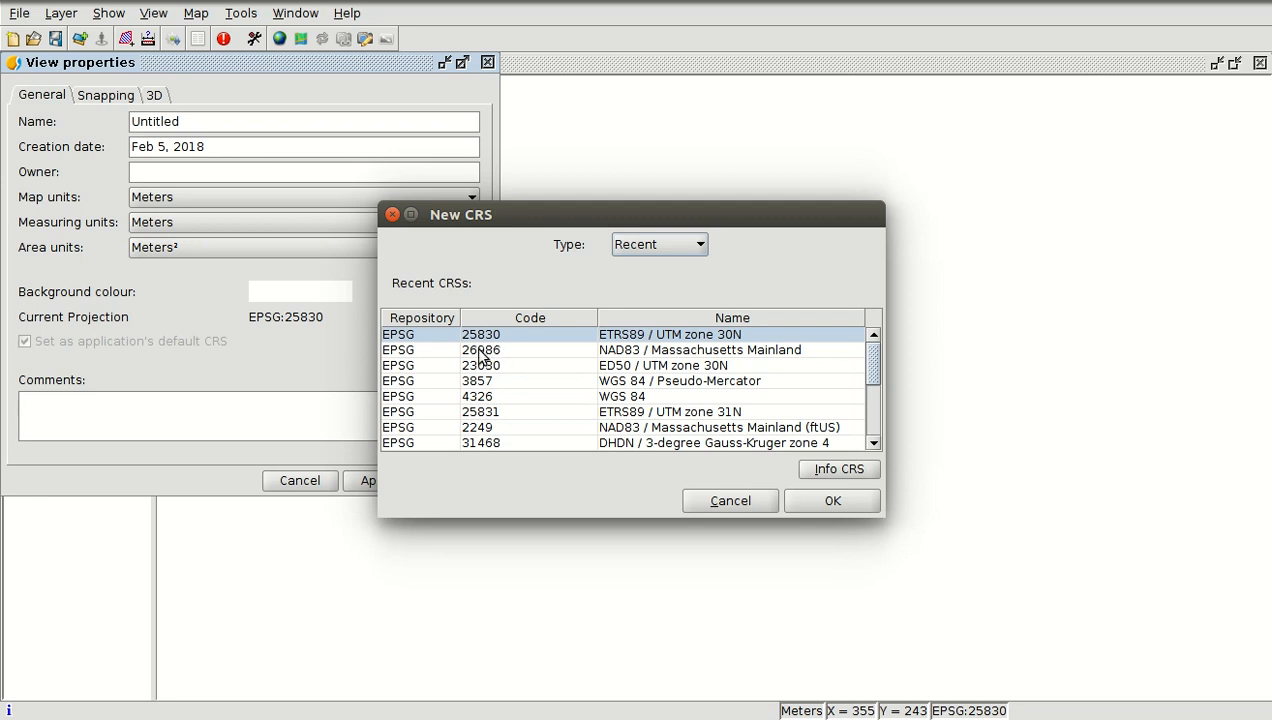
pyautogui.click(650, 248)
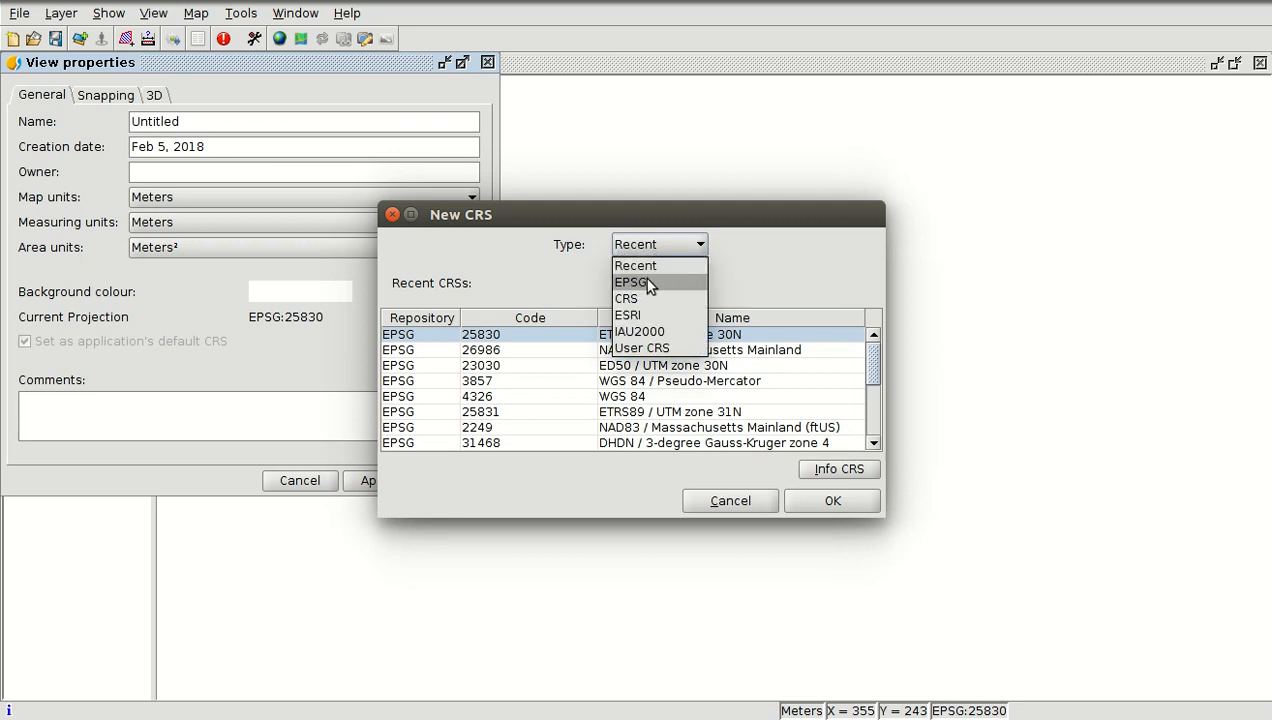
pyautogui.click(646, 283)
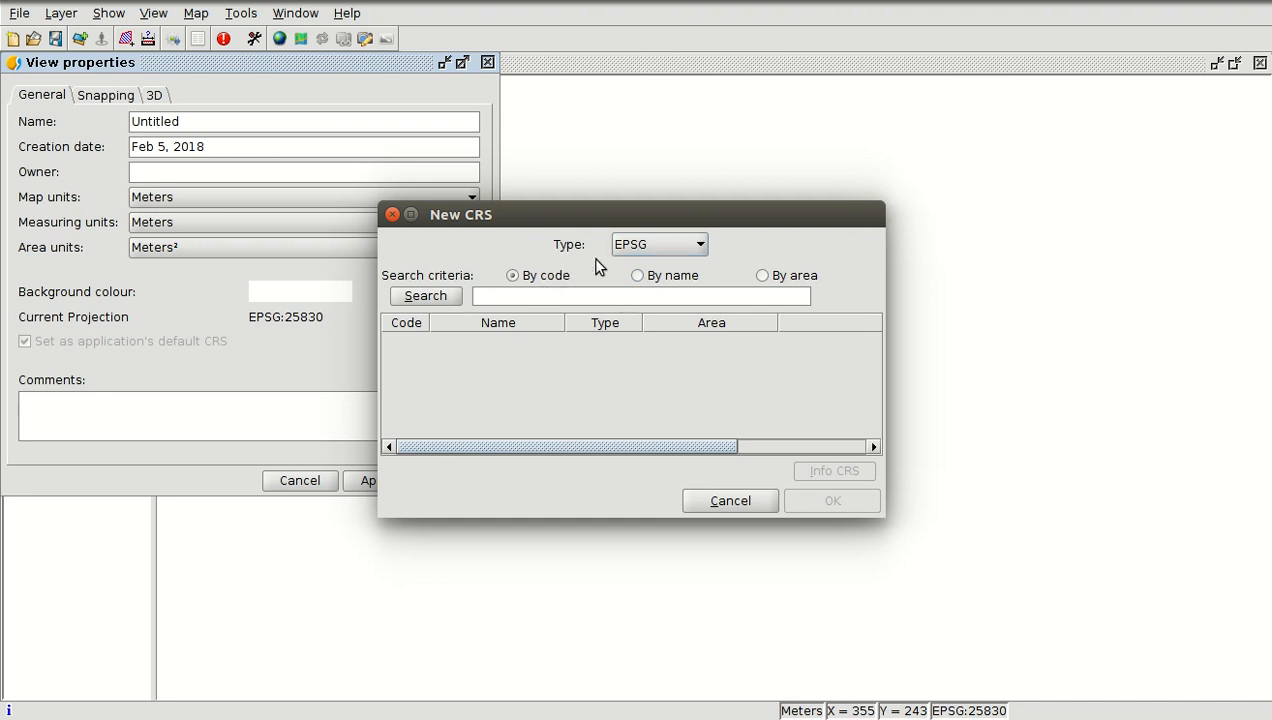
pyautogui.write('26986')
pyautogui.press('Return')
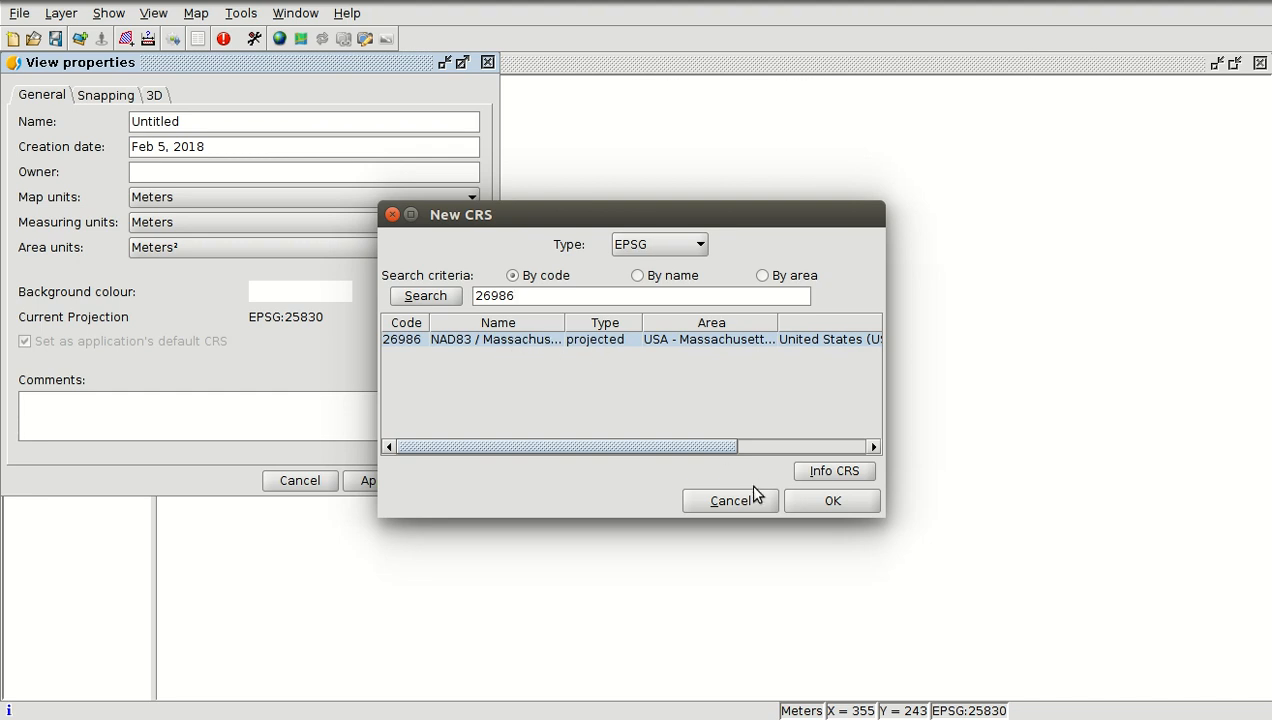
pyautogui.click(832, 501)
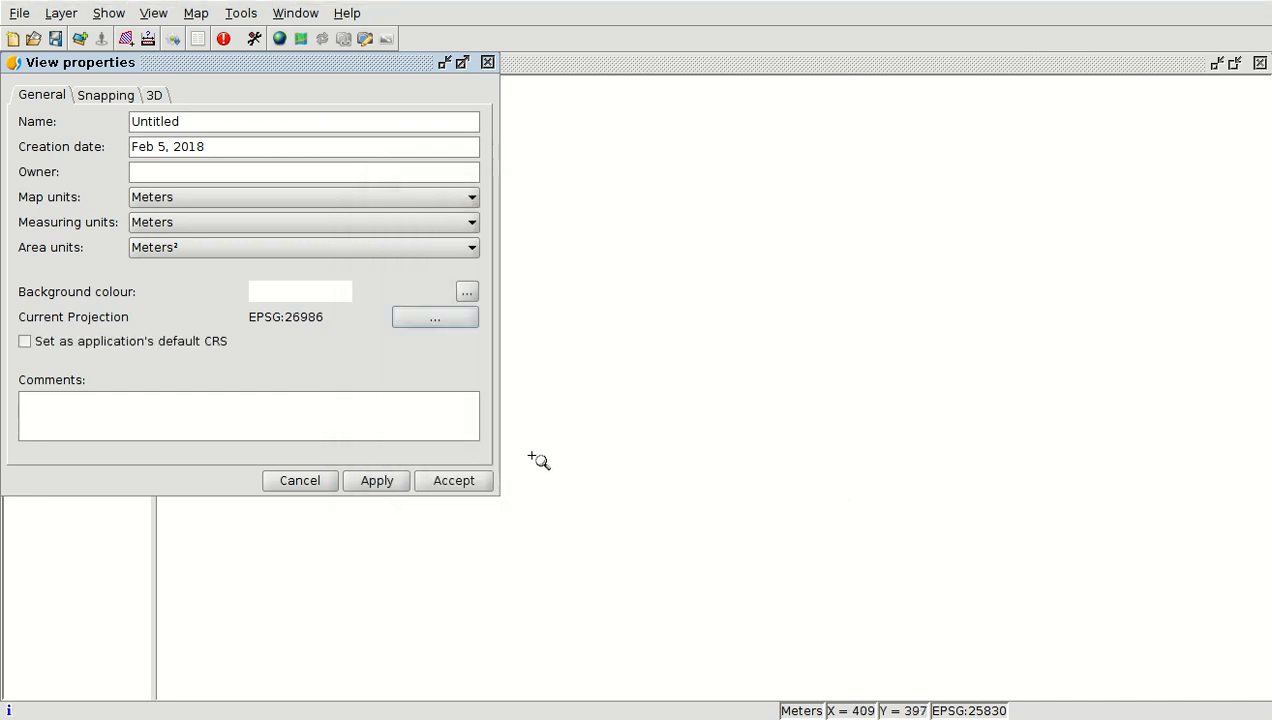
pyautogui.click(458, 481)
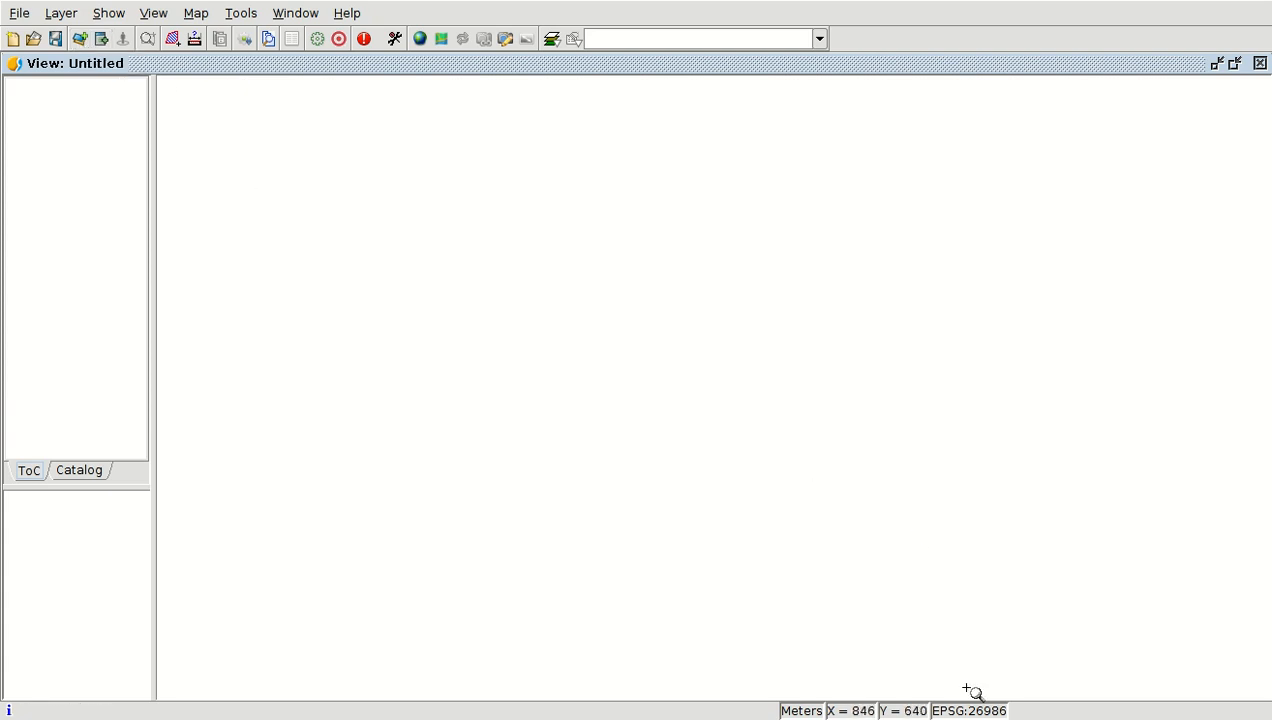
# Add the shapefile Cambridge_Landuse_26986.shp from Ayuntamientos_en/1-course/Module_11 to the view as a layer.
pyautogui.click(80, 38)
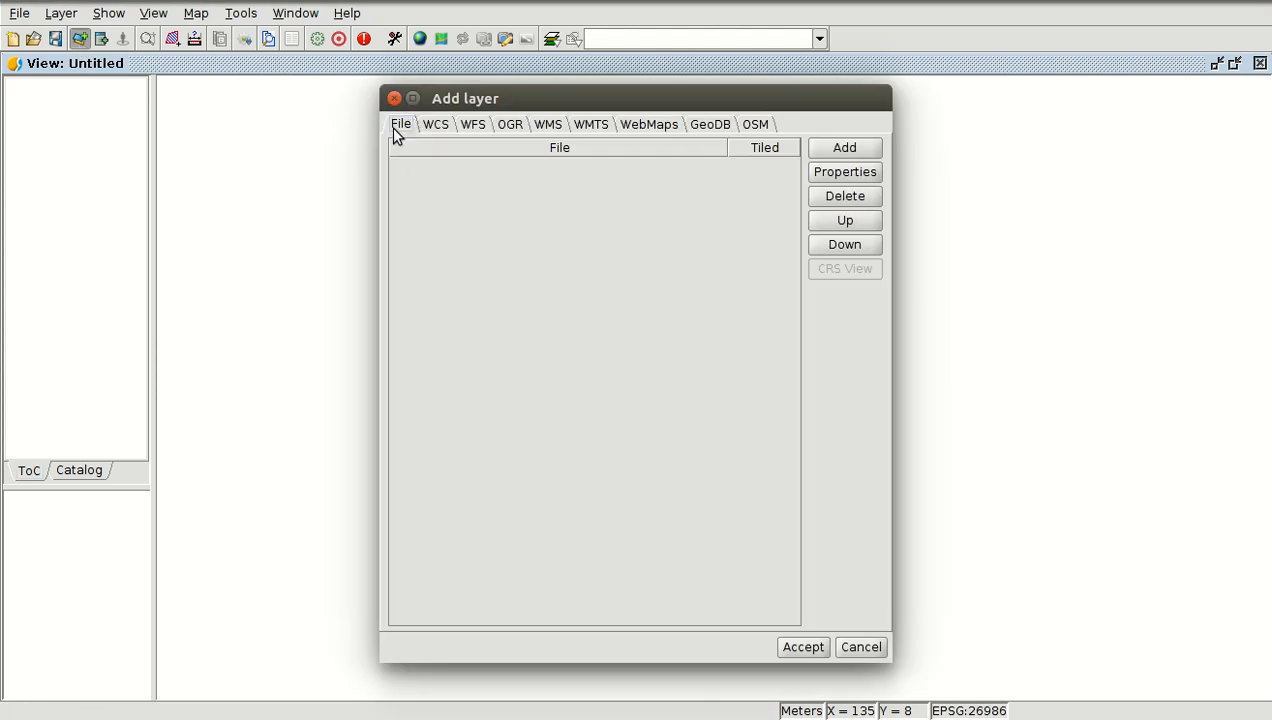
pyautogui.click(843, 147)
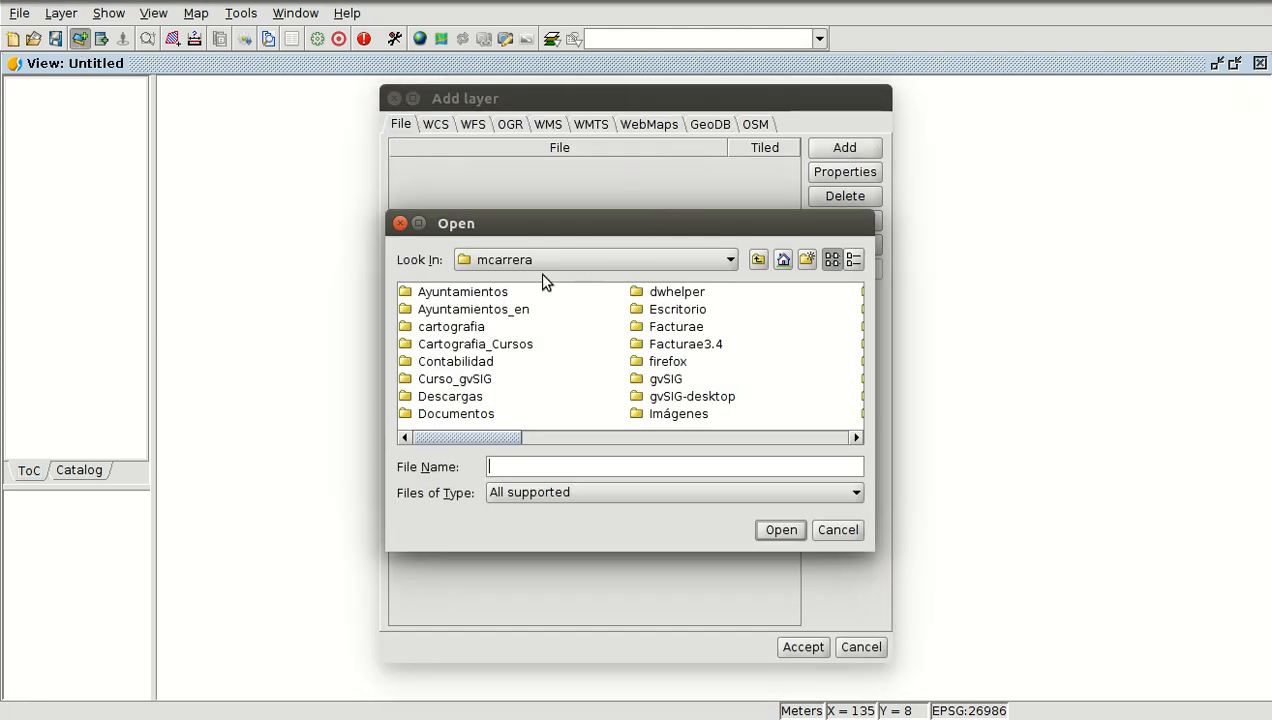
pyautogui.doubleClick(473, 311)
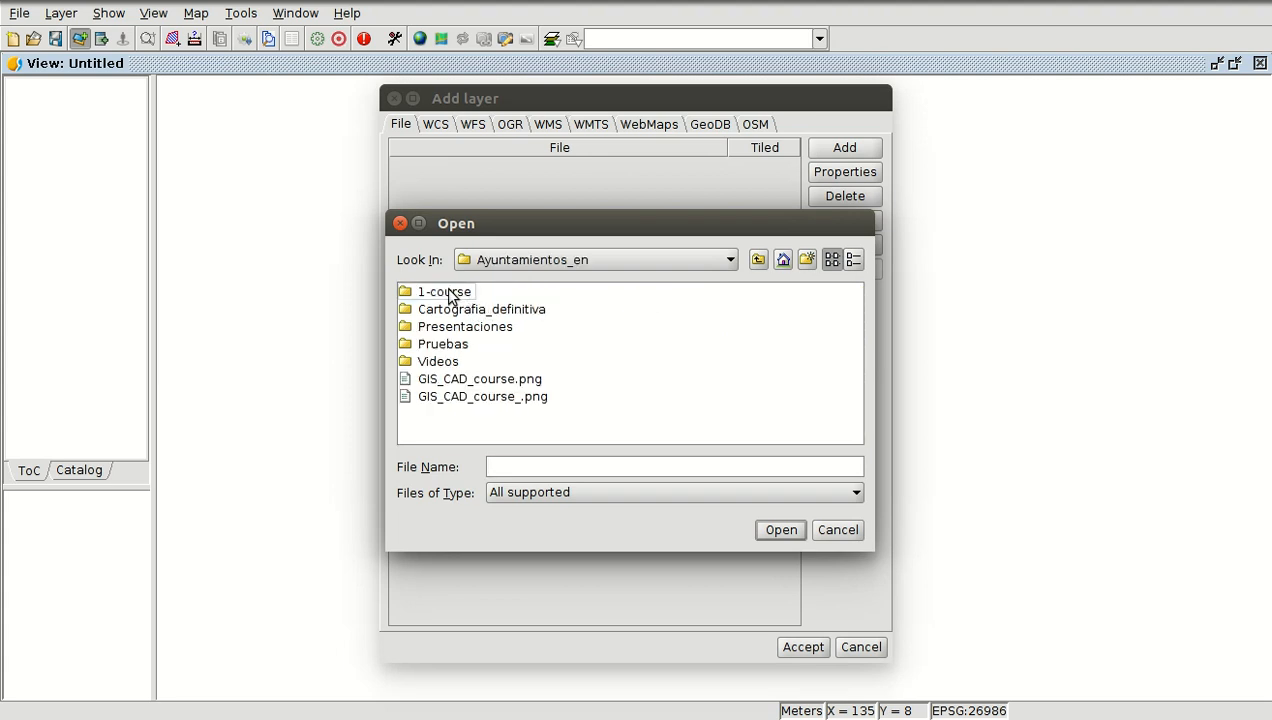
pyautogui.doubleClick(447, 293)
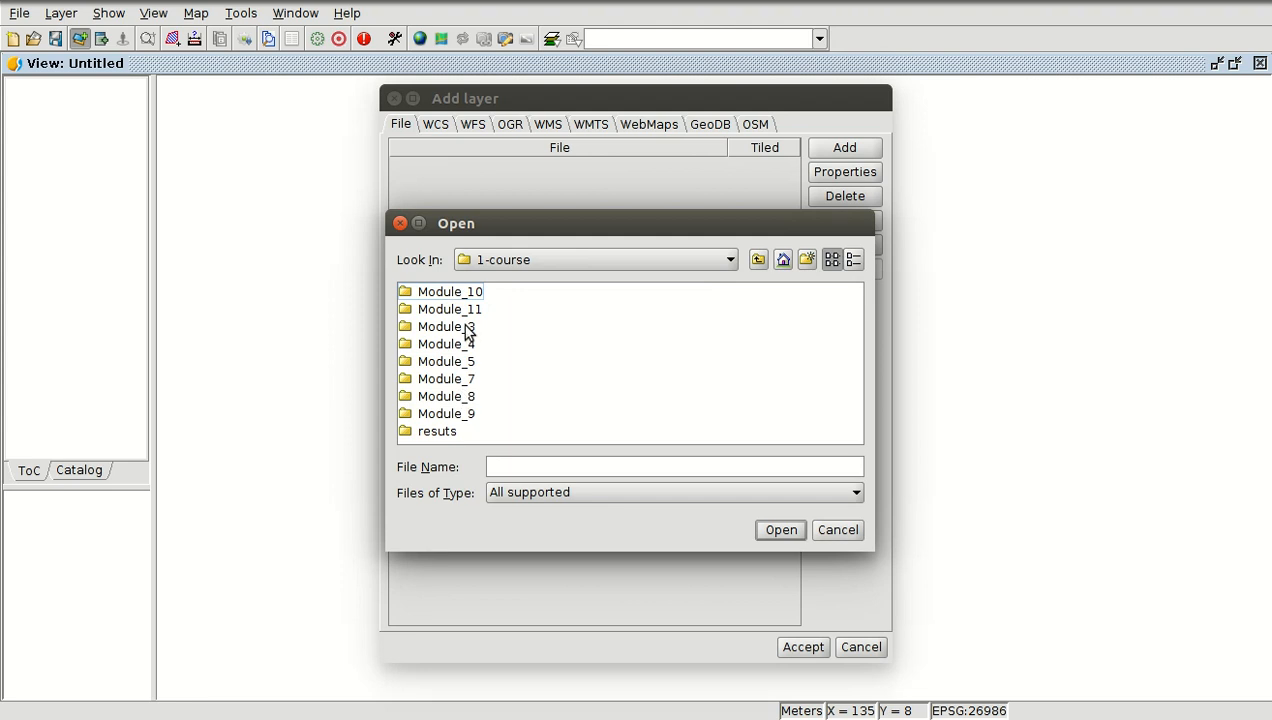
pyautogui.doubleClick(461, 312)
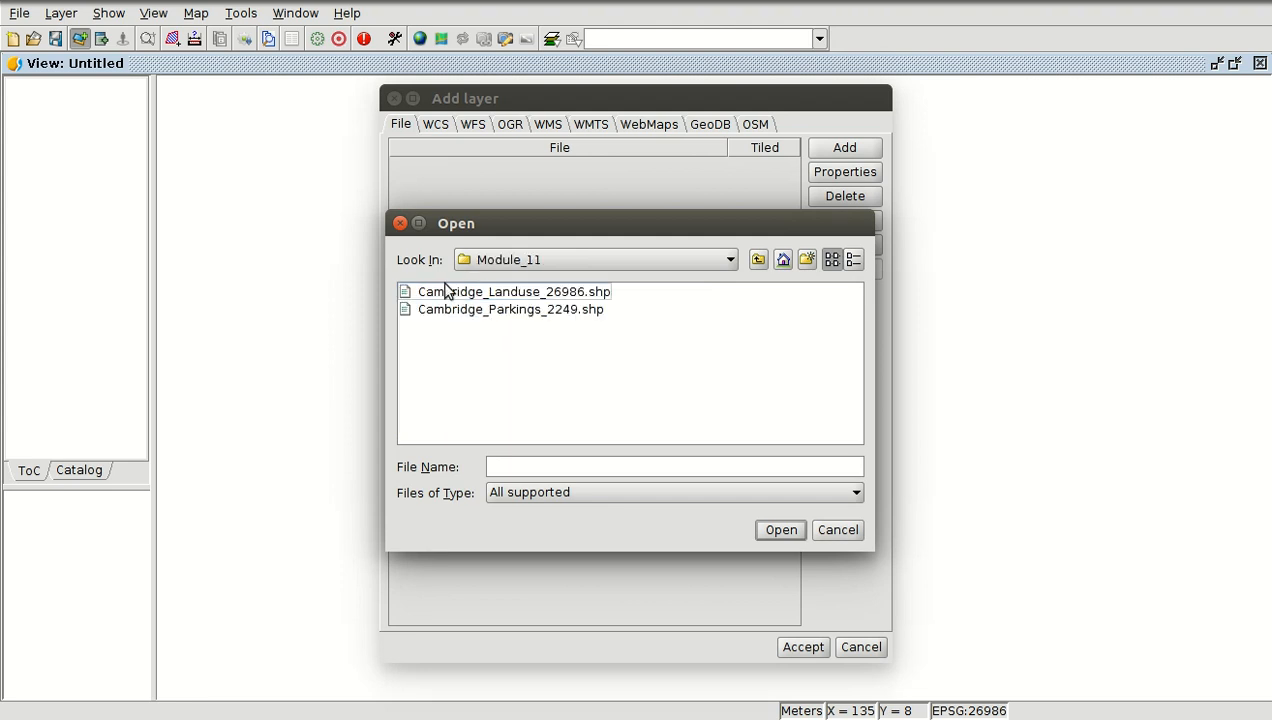
pyautogui.click(525, 291)
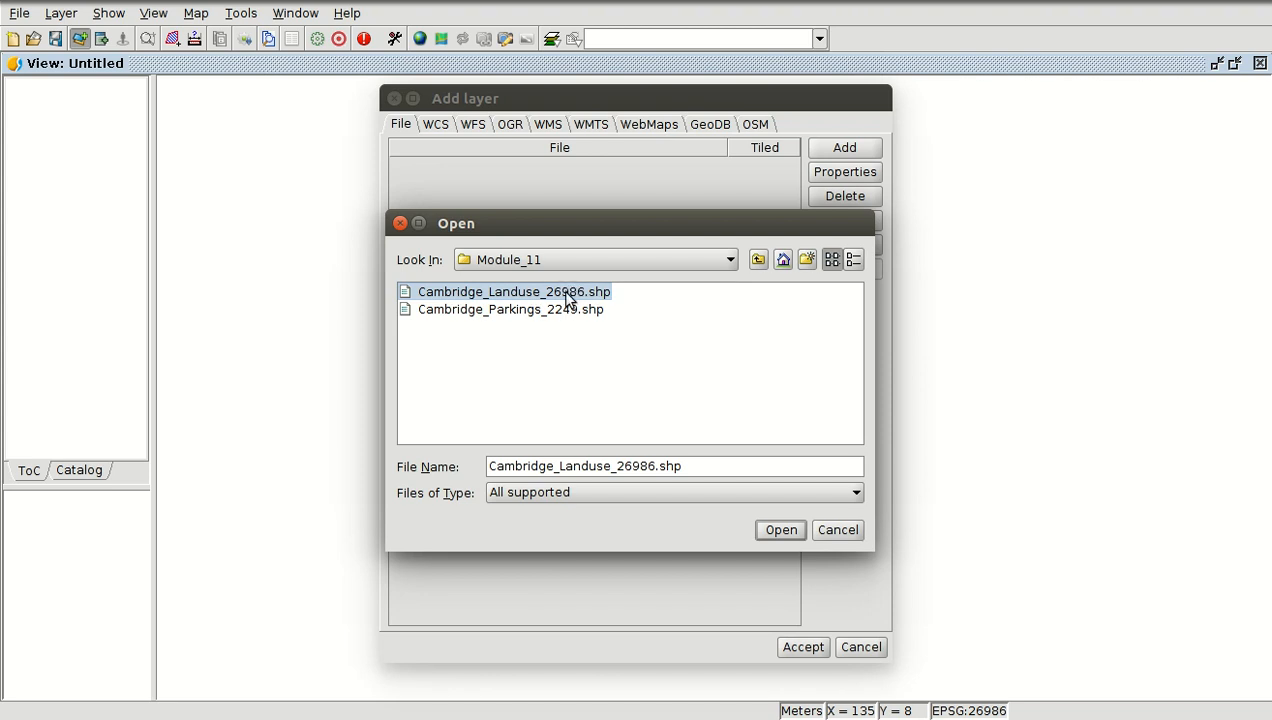
pyautogui.click(787, 532)
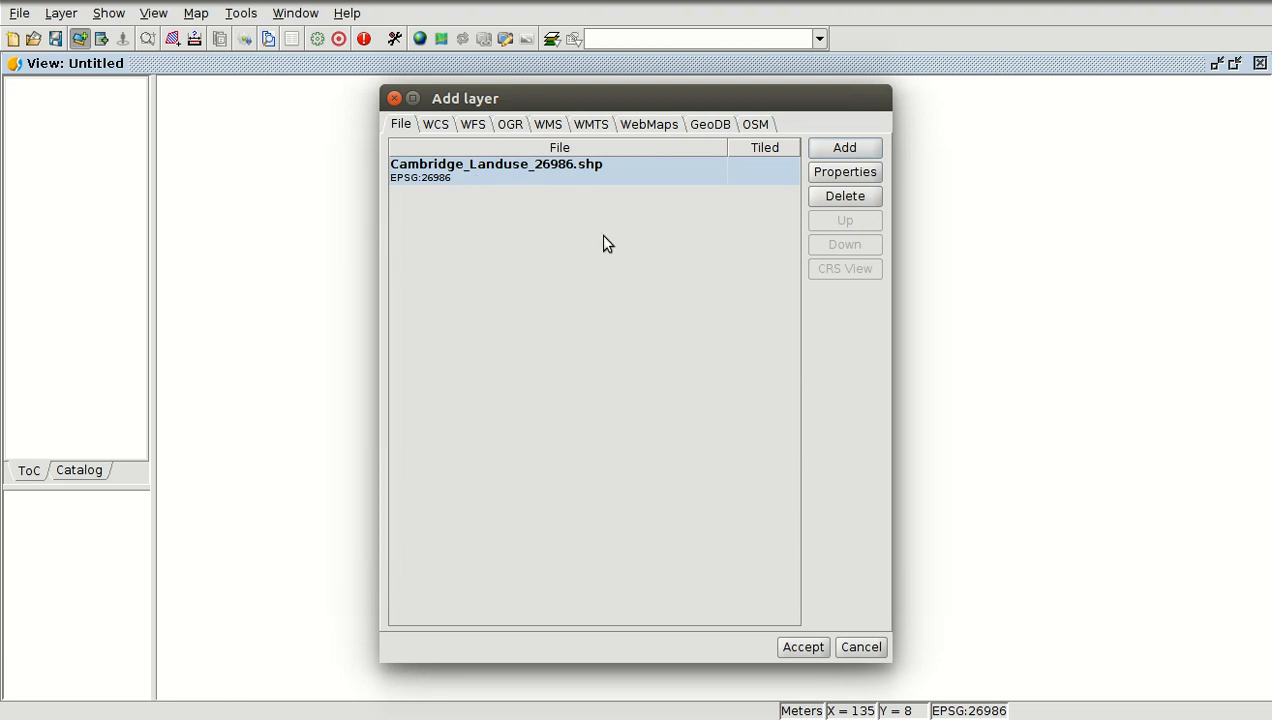
pyautogui.click(803, 647)
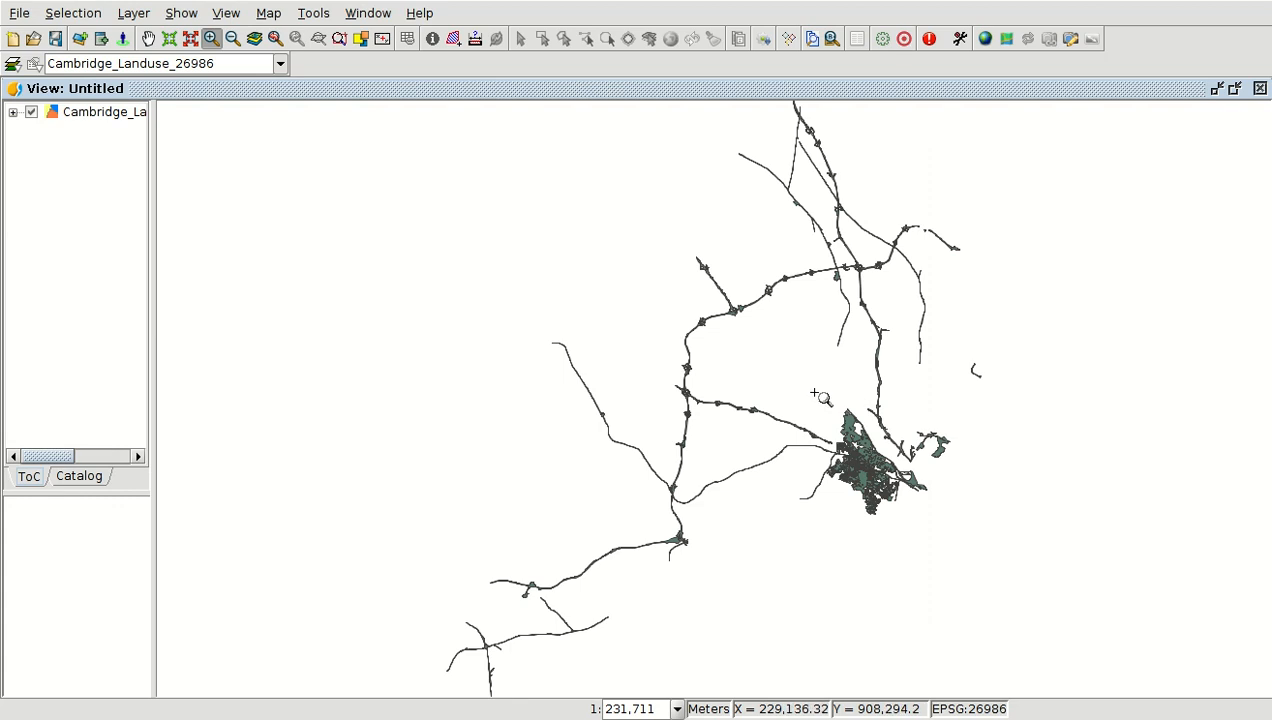
pyautogui.moveTo(818, 415); pyautogui.dragTo(932, 518)
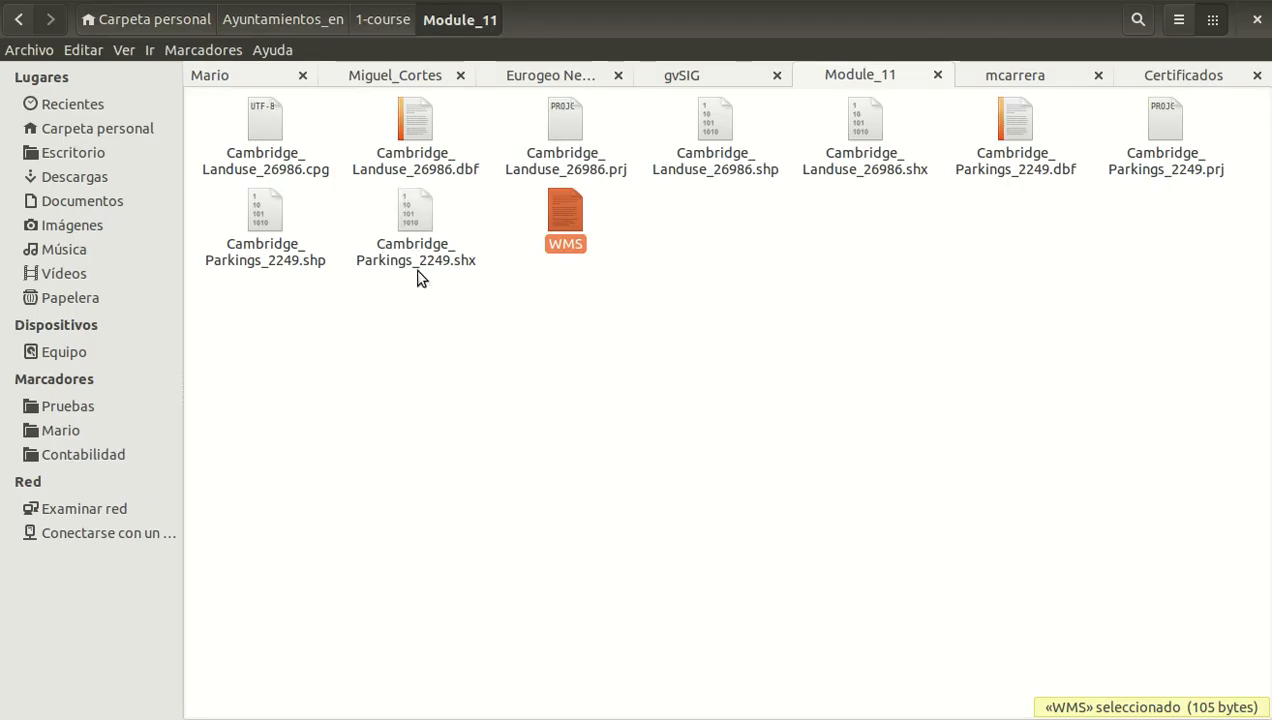
# Look over the Module_11 shapefile components in the file manager and the vector layer tools, such as Reproject, in the geoprocessing toolbox.
pyautogui.moveTo(446, 314); pyautogui.dragTo(258, 226)
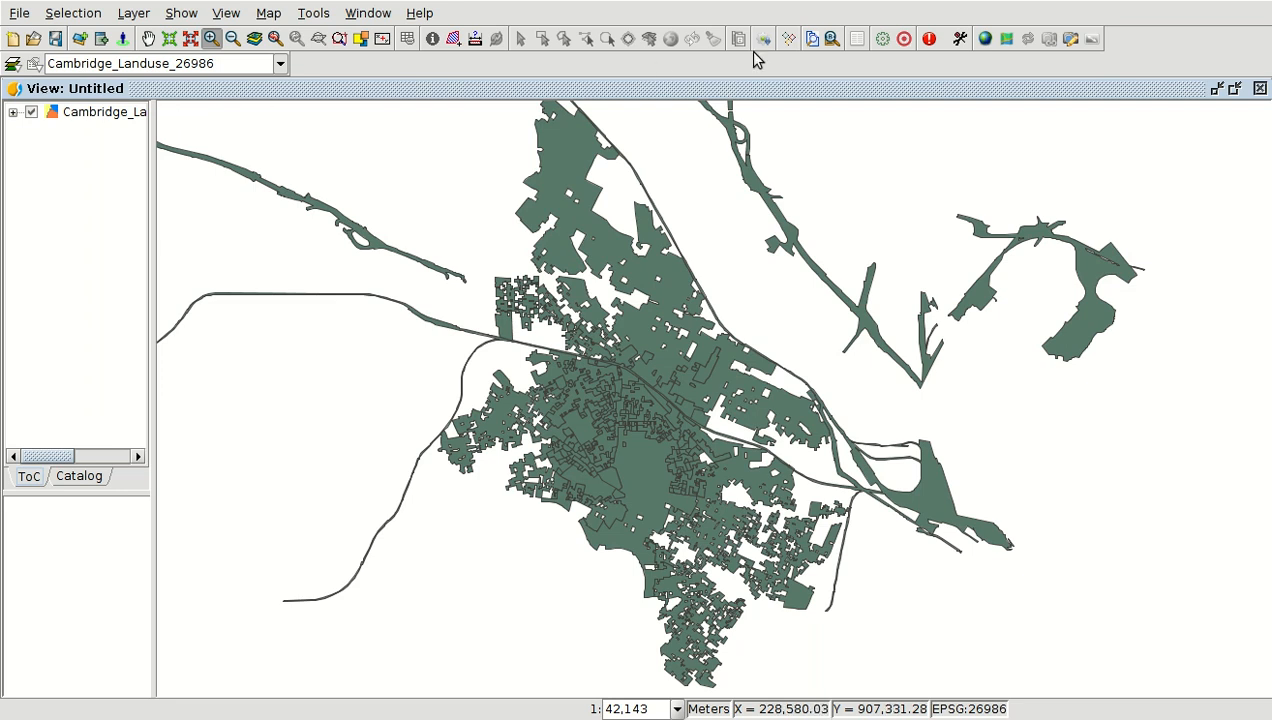
pyautogui.click(884, 47)
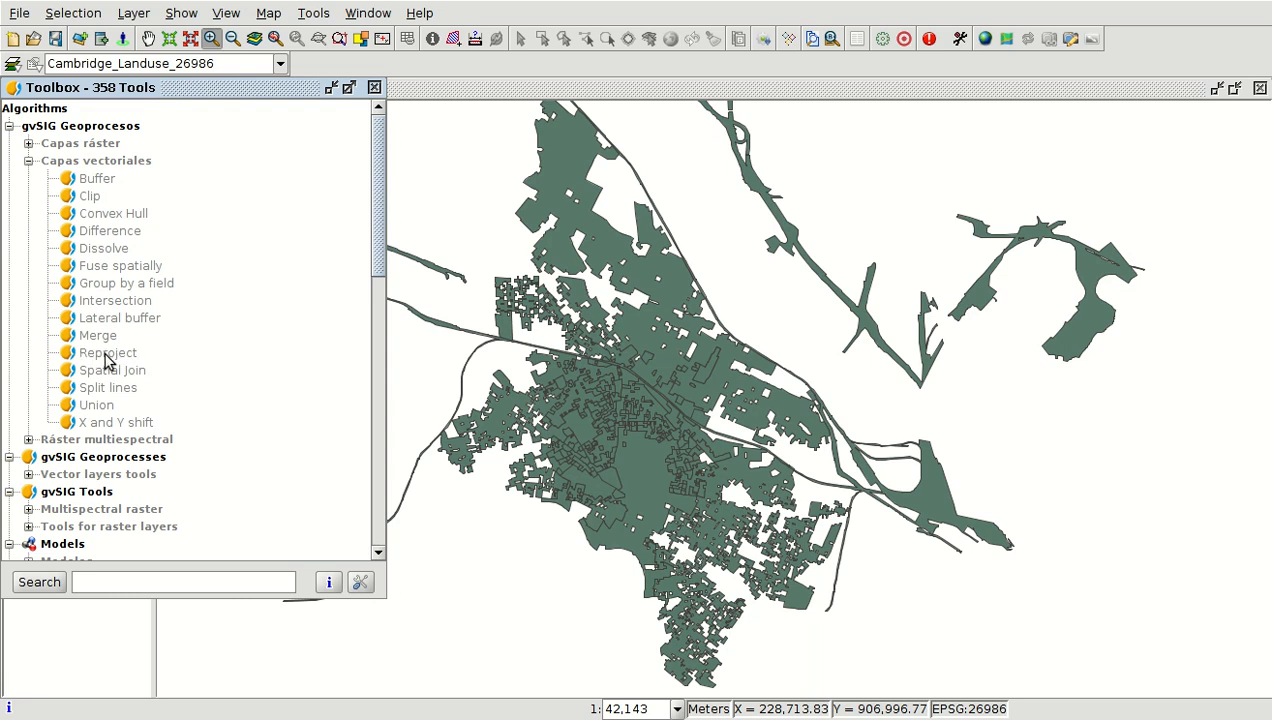
pyautogui.click(375, 88)
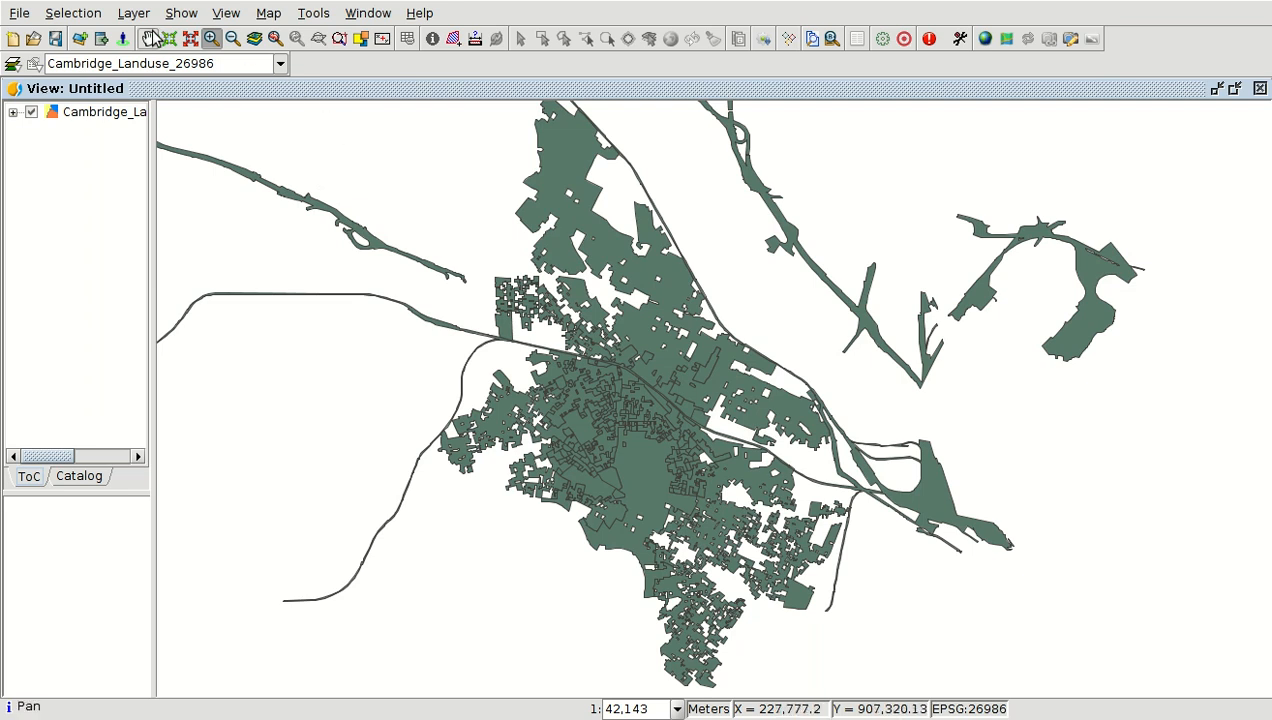
# Add the shapefile Cambridge_Parkings_2249.shp from the Module_11 folder to the view as a layer.
pyautogui.click(79, 40)
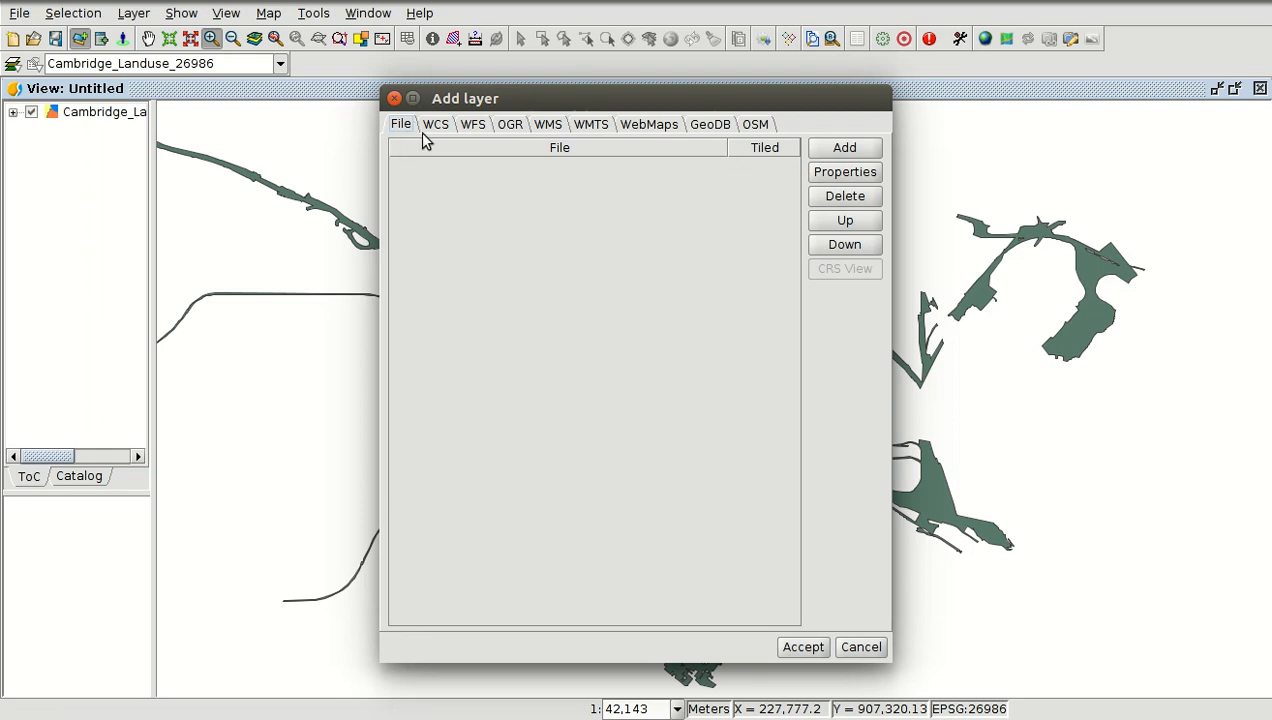
pyautogui.click(822, 148)
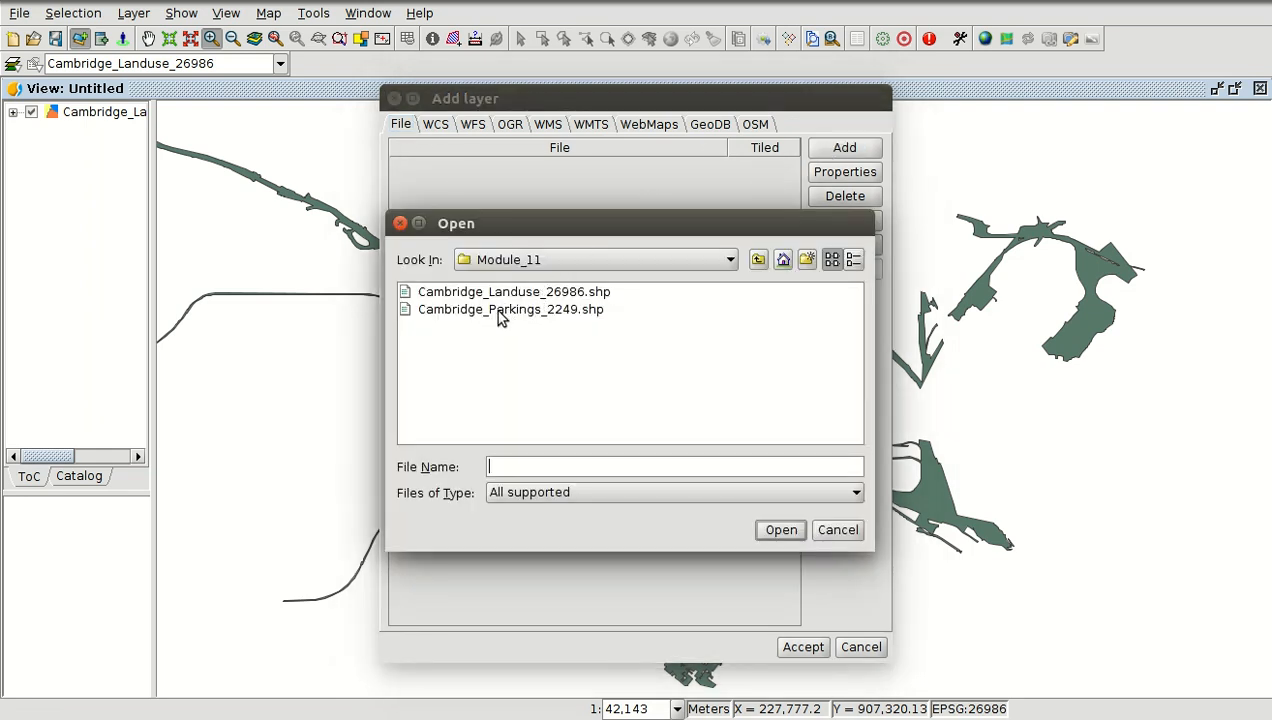
pyautogui.doubleClick(558, 311)
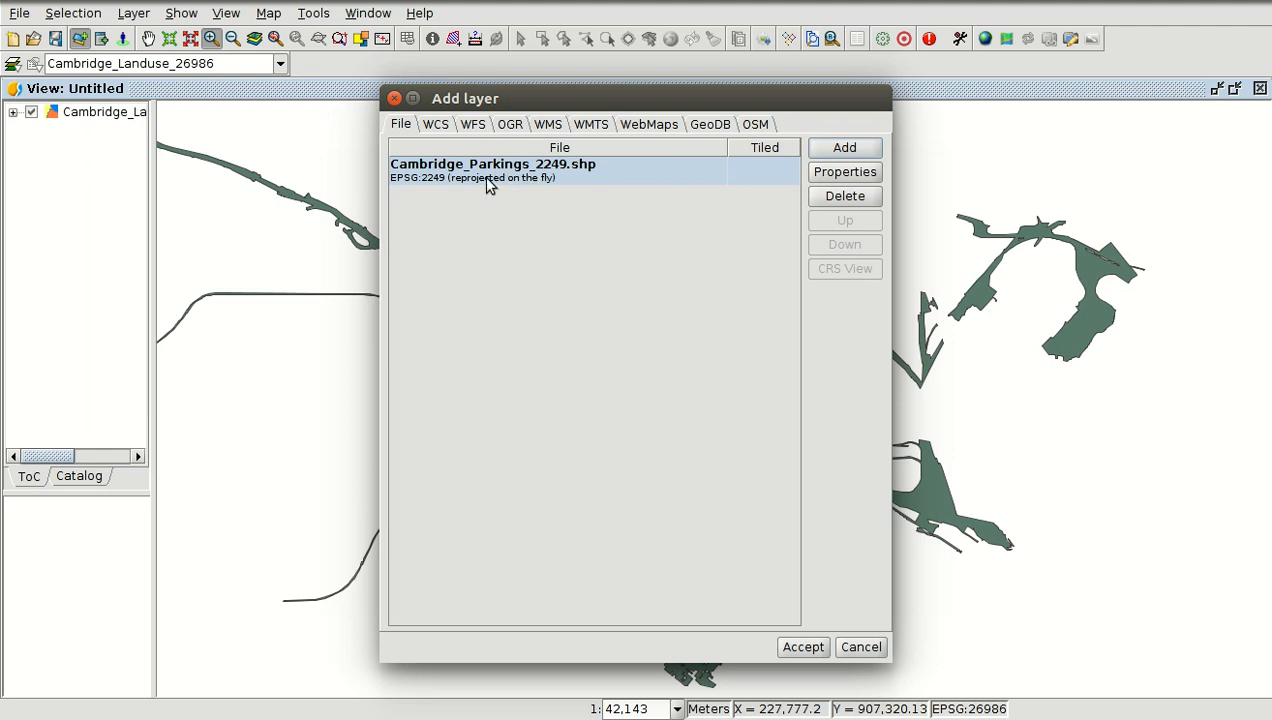
pyautogui.click(804, 647)
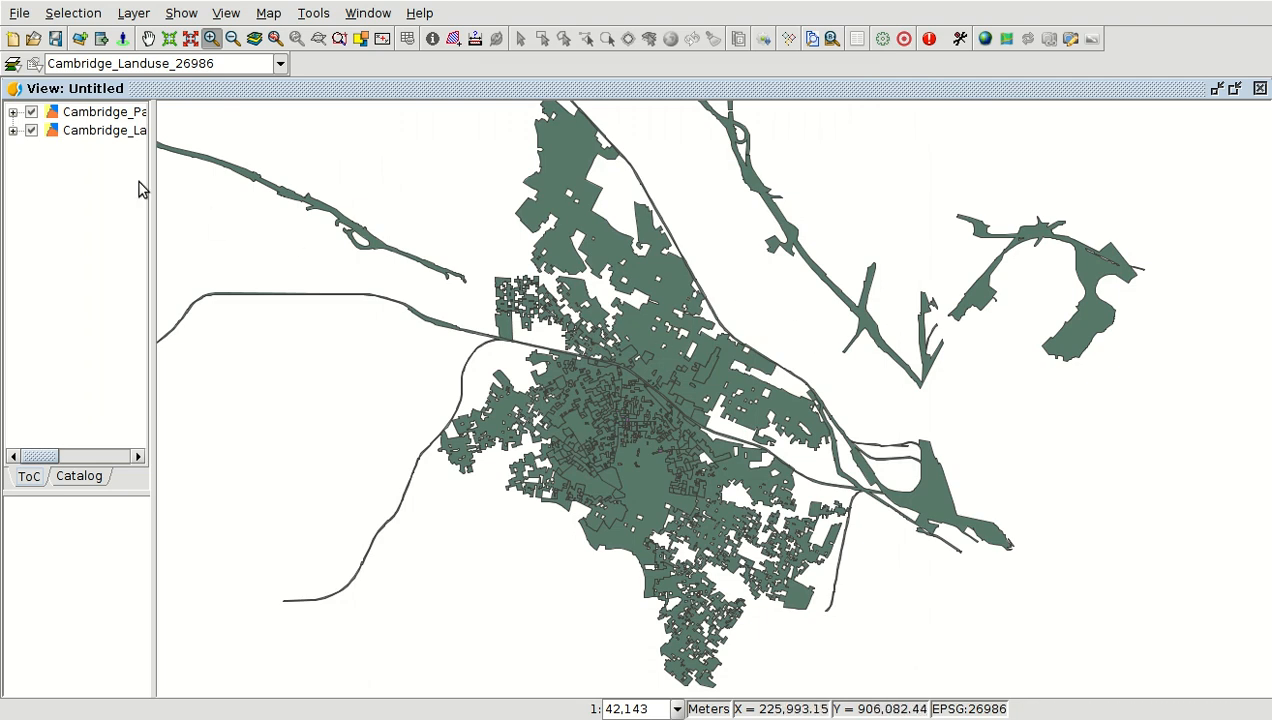
# Widen the layer list to fit the full layer names and zoom to the extent of Cambridge_Parkings_2249.
pyautogui.click(102, 114)
pyautogui.moveTo(143, 130); pyautogui.dragTo(254, 130)
pyautogui.rightClick(167, 118)
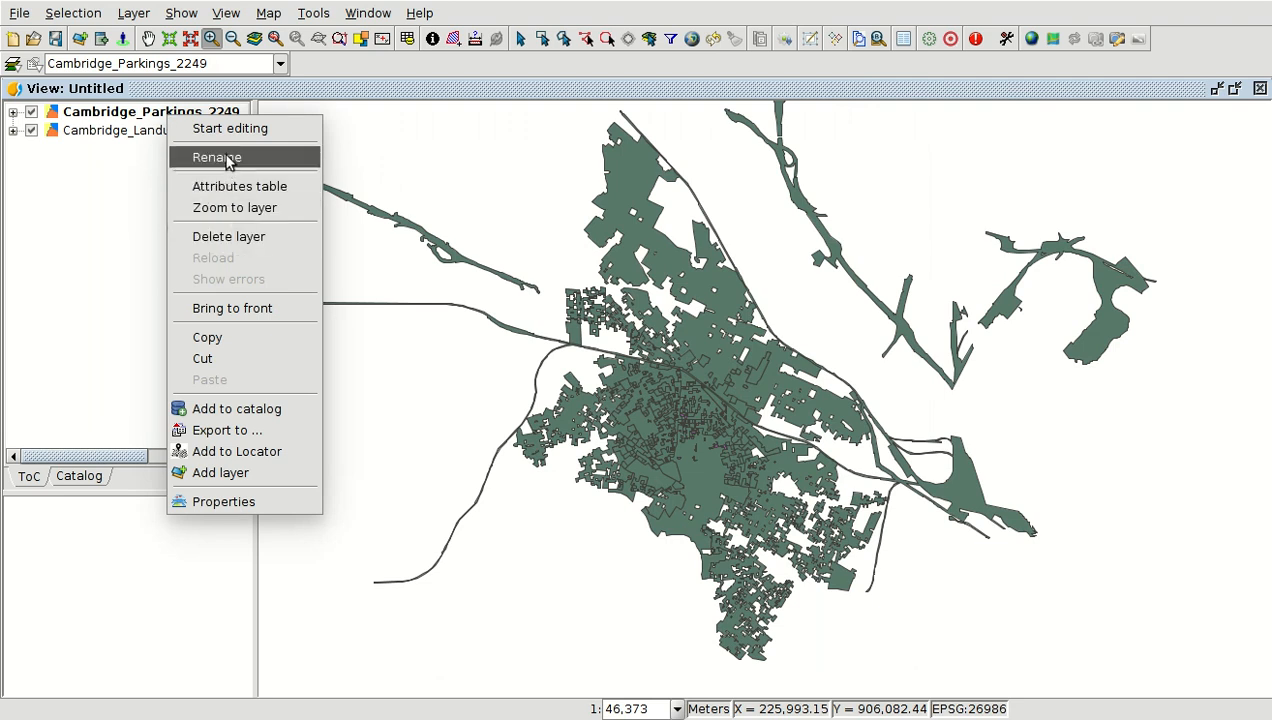
pyautogui.click(240, 207)
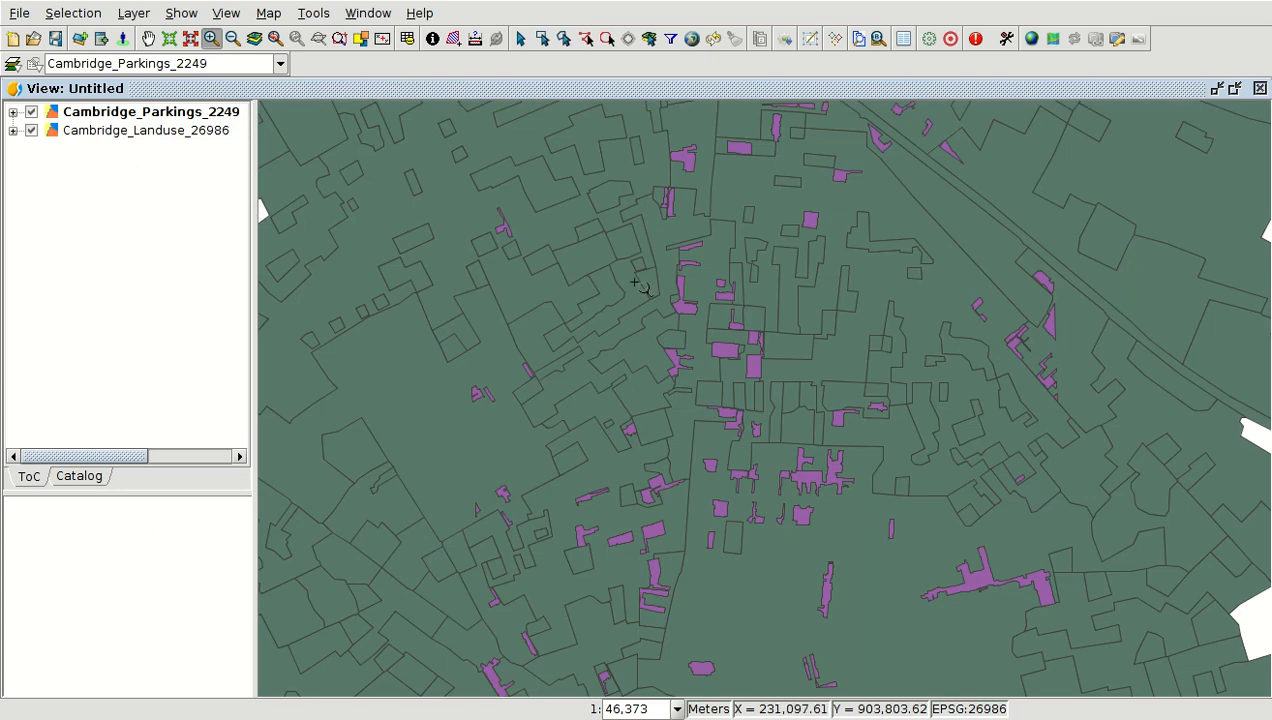
# Examine up close how the parking polygons line up with the land use parcels.
pyautogui.moveTo(694, 271); pyautogui.dragTo(780, 346)
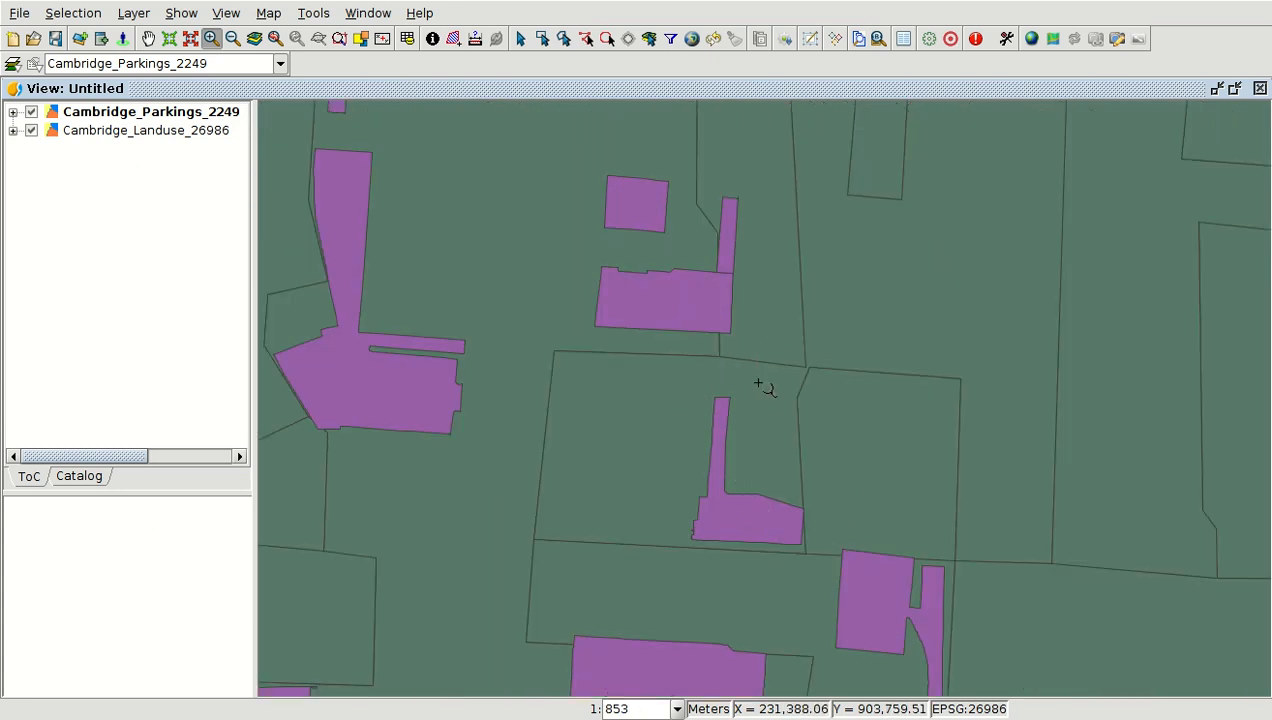
pyautogui.scroll(-1, 767, 301)
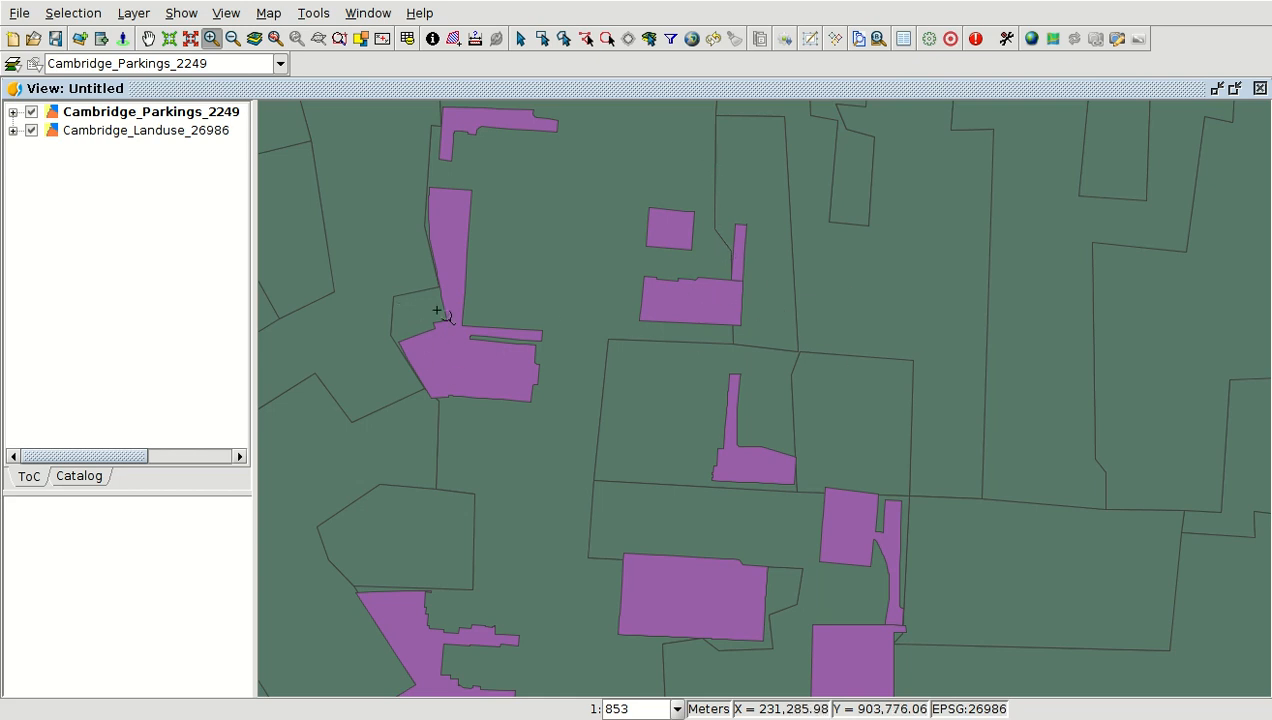
pyautogui.scroll(-2, 762, 308)
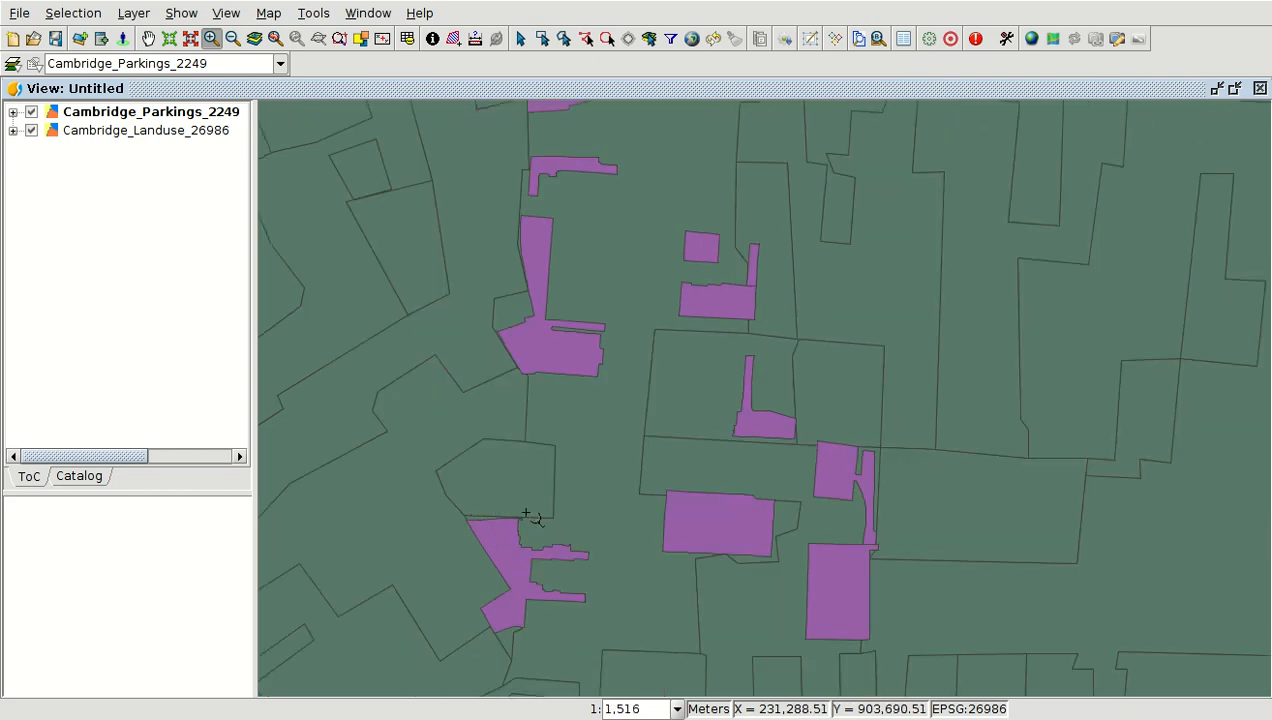
pyautogui.scroll(-2, 578, 272)
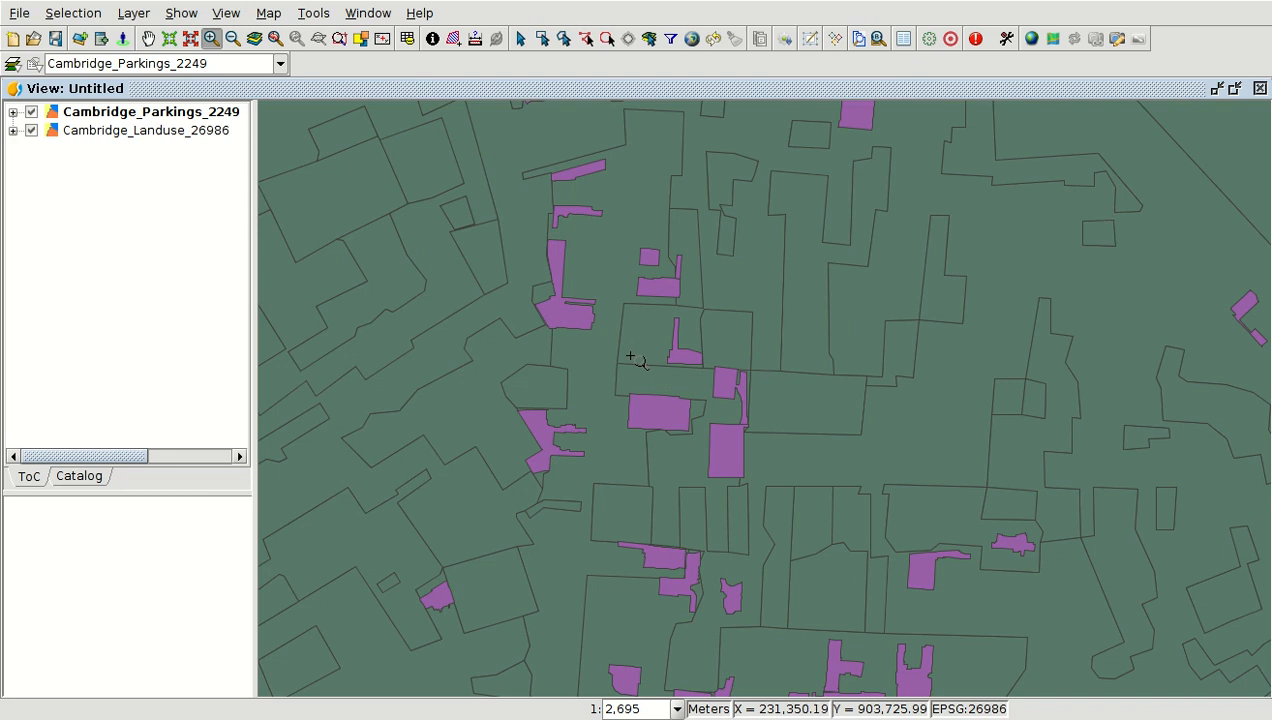
# Start exporting the Cambridge_Parkings_2249 layer and choose Shape format as the output format.
pyautogui.rightClick(127, 116)
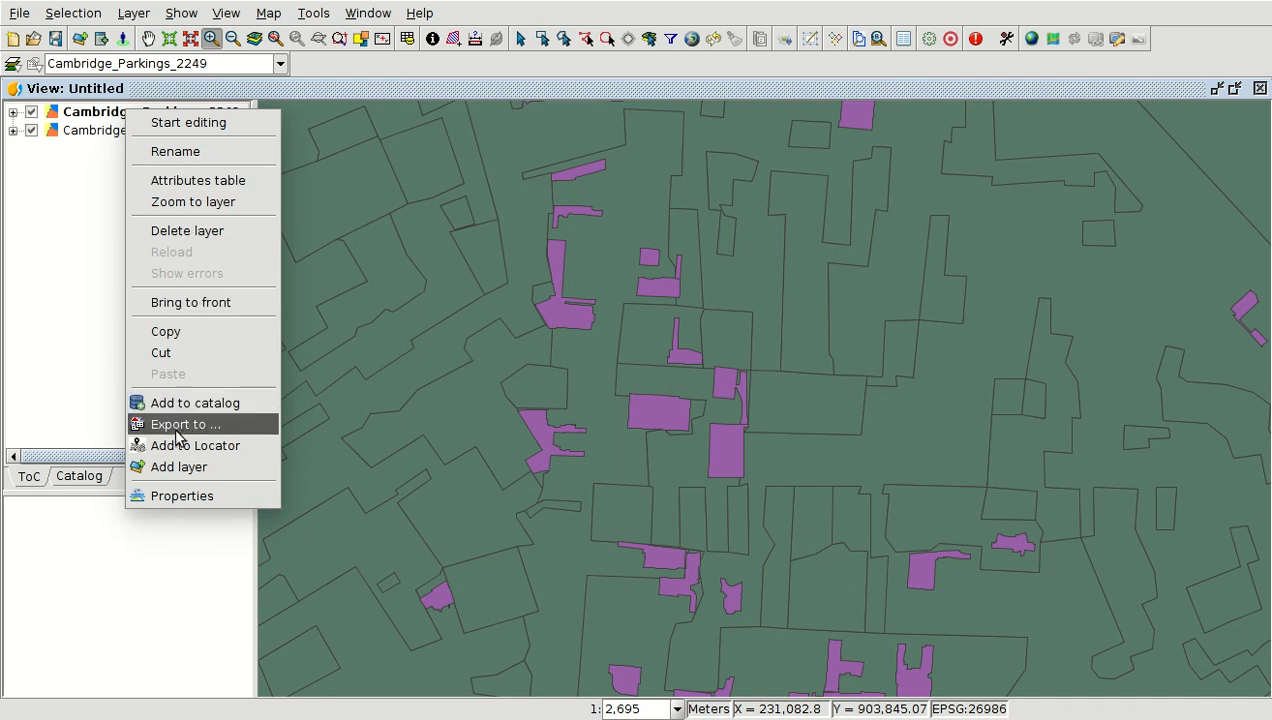
pyautogui.click(225, 14)
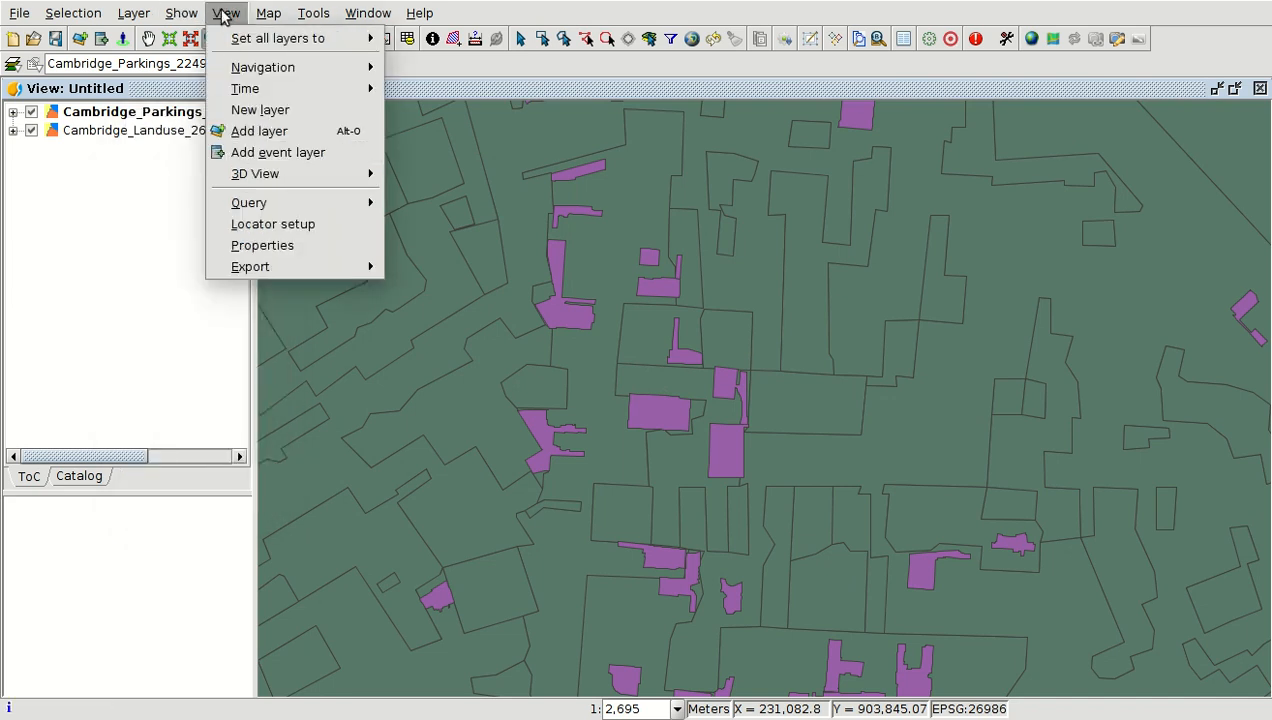
pyautogui.moveTo(141, 13)
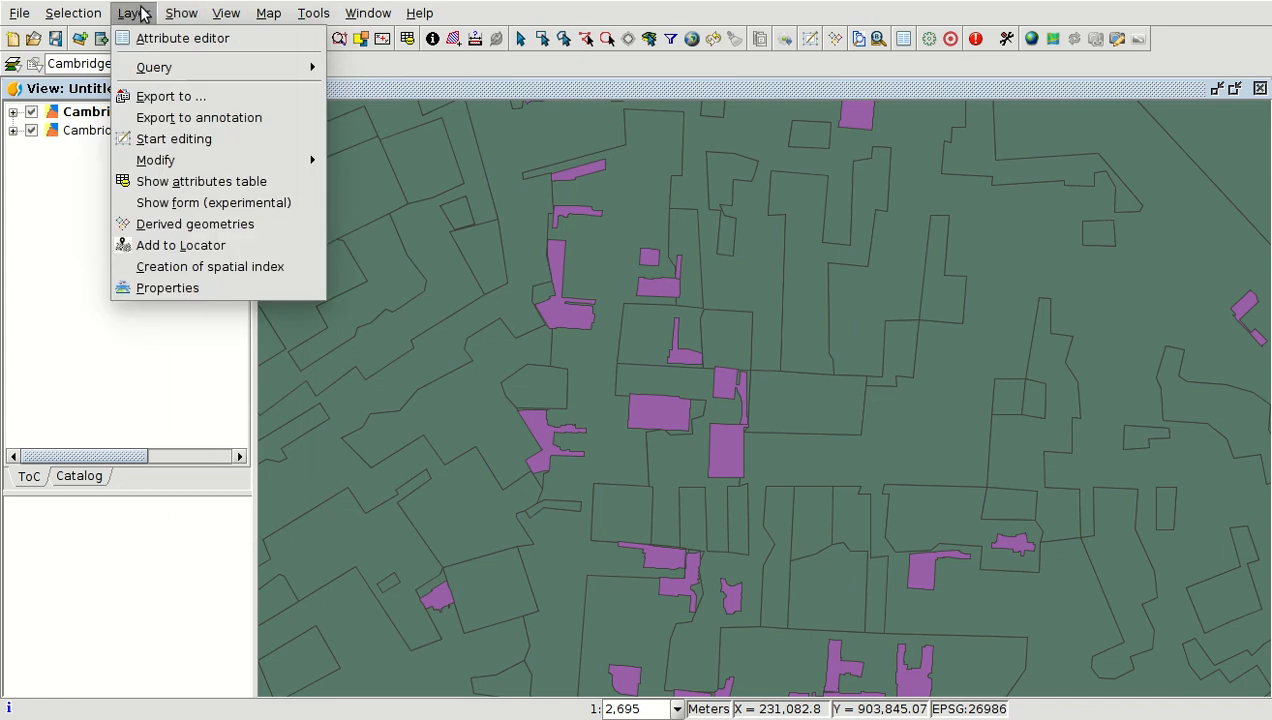
pyautogui.click(174, 100)
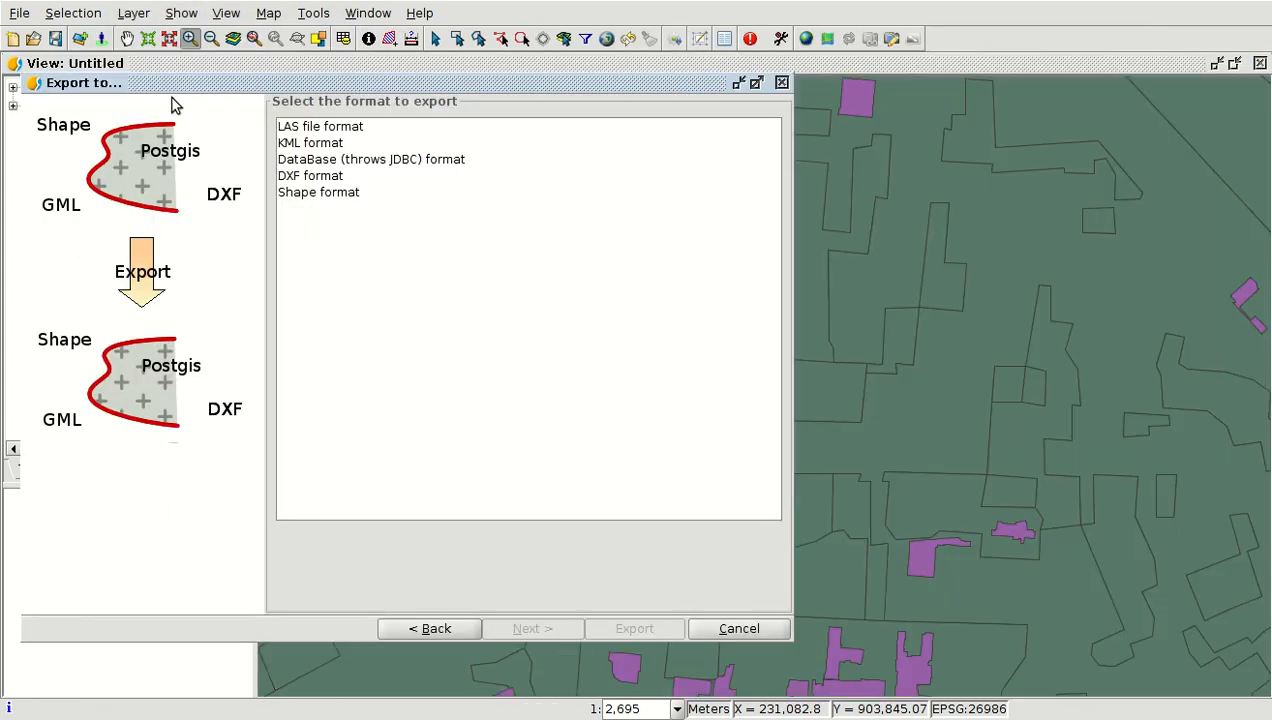
pyautogui.click(320, 195)
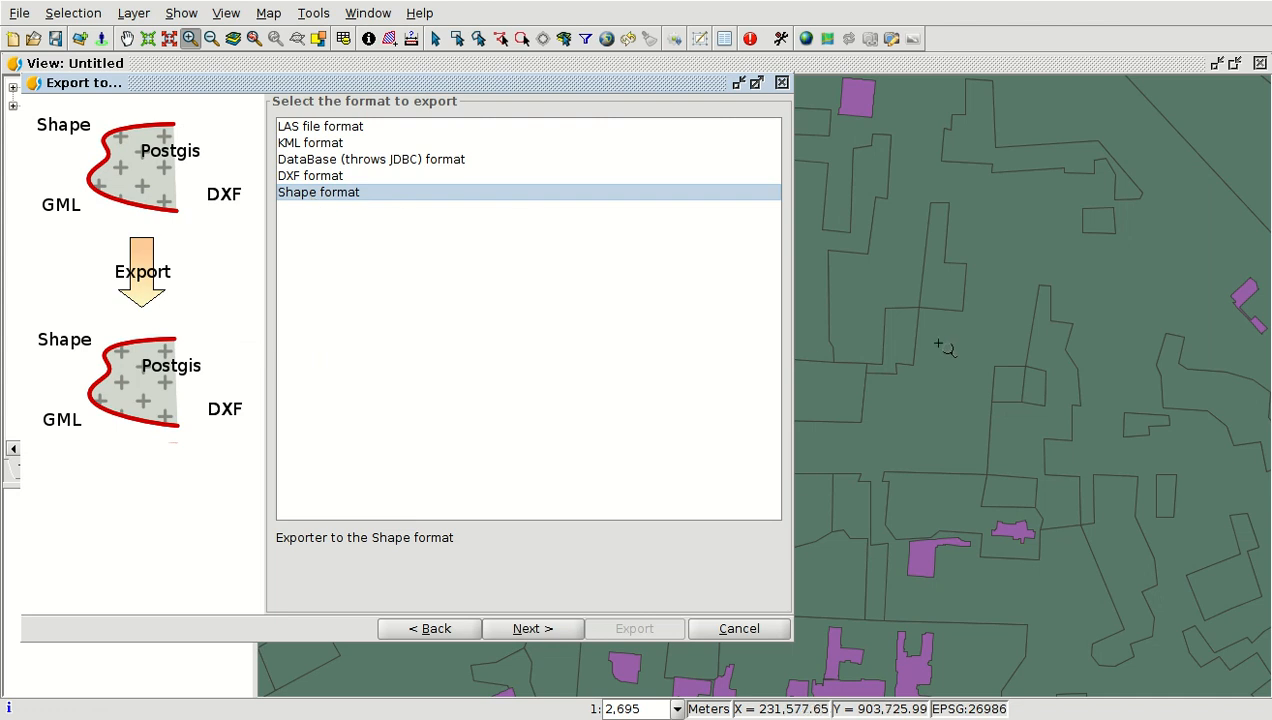
pyautogui.click(530, 629)
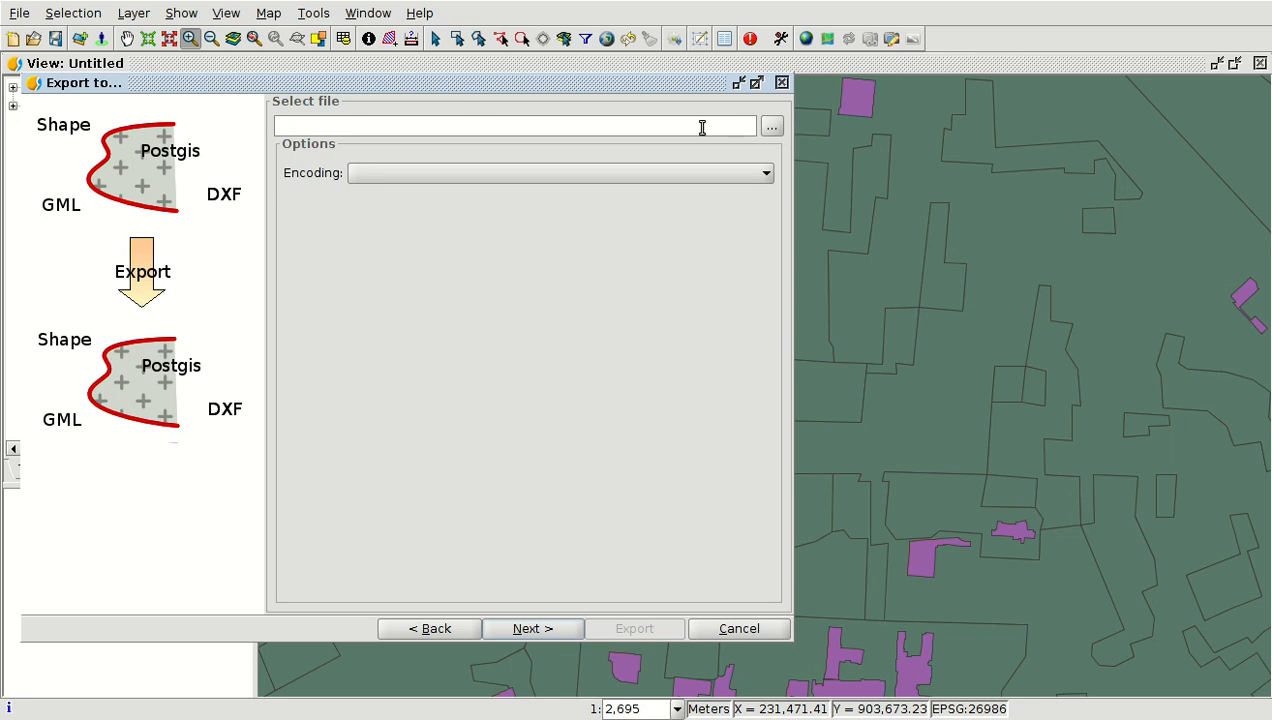
# Set the export's output file to Cambridge_parkings_26986 in the Ayuntamientos_en/1-course/resuts folder.
pyautogui.click(771, 126)
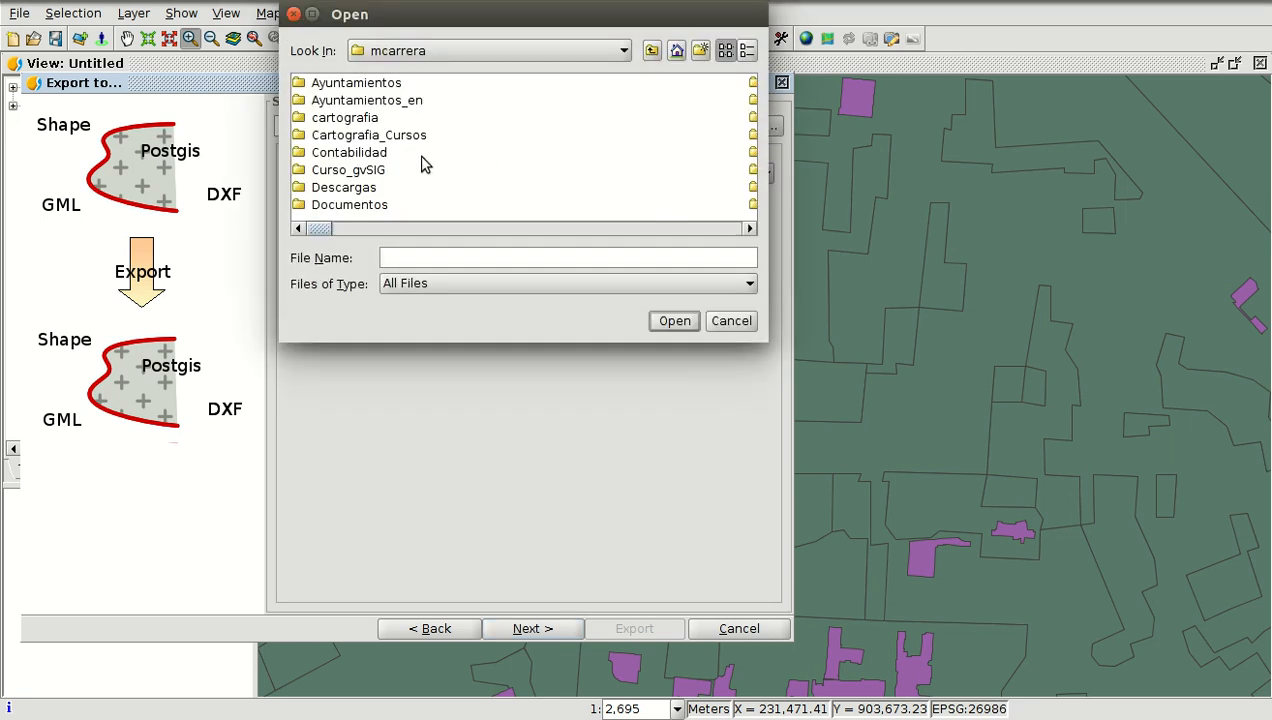
pyautogui.doubleClick(356, 101)
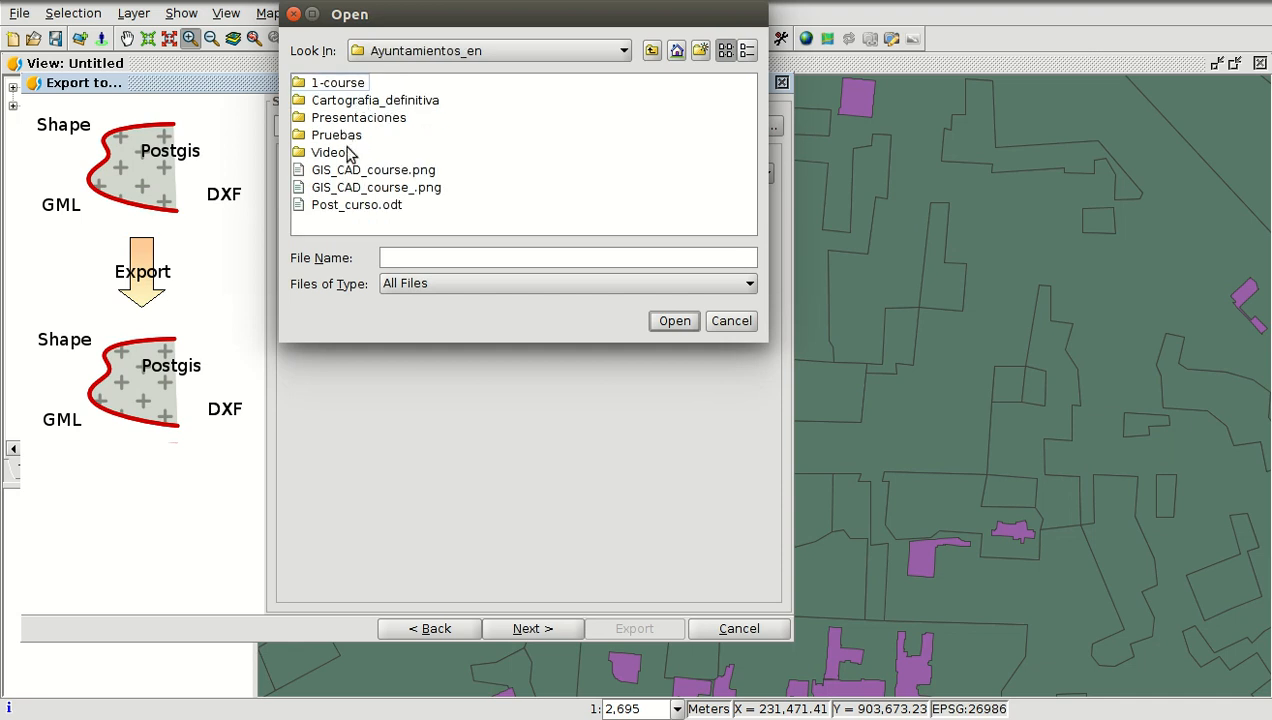
pyautogui.doubleClick(342, 86)
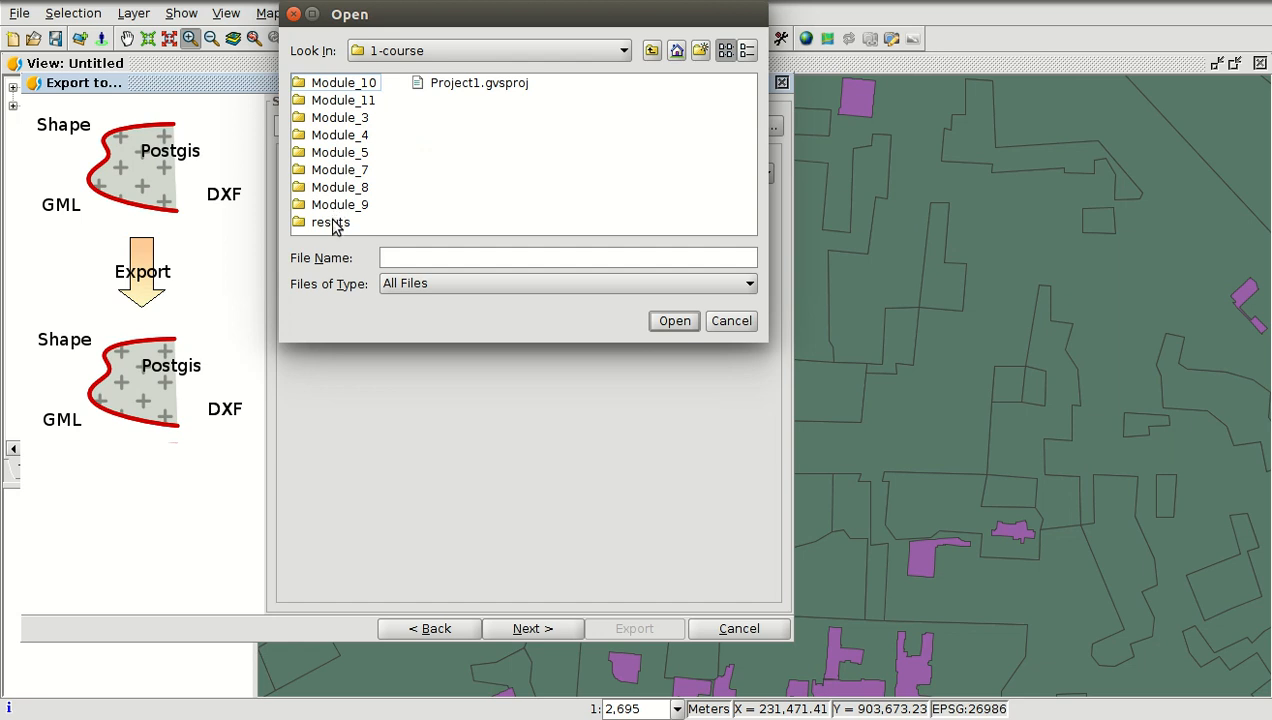
pyautogui.doubleClick(335, 222)
pyautogui.click(421, 262)
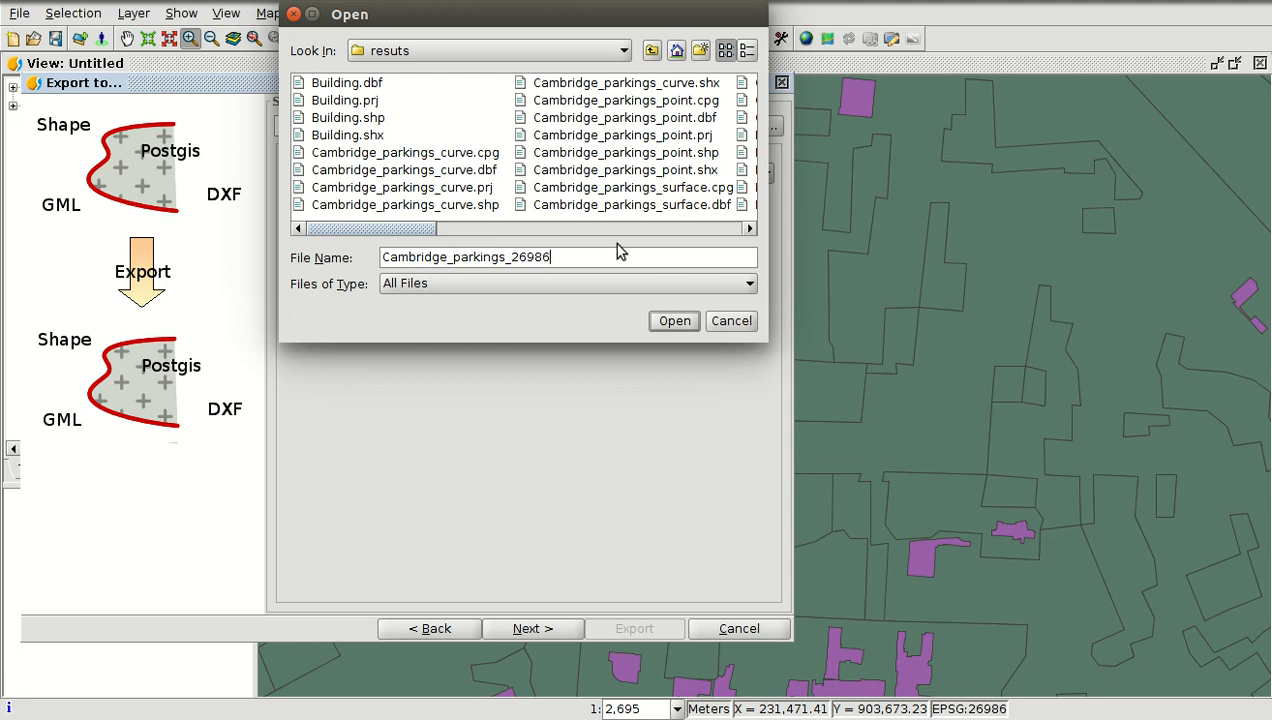
pyautogui.click(662, 321)
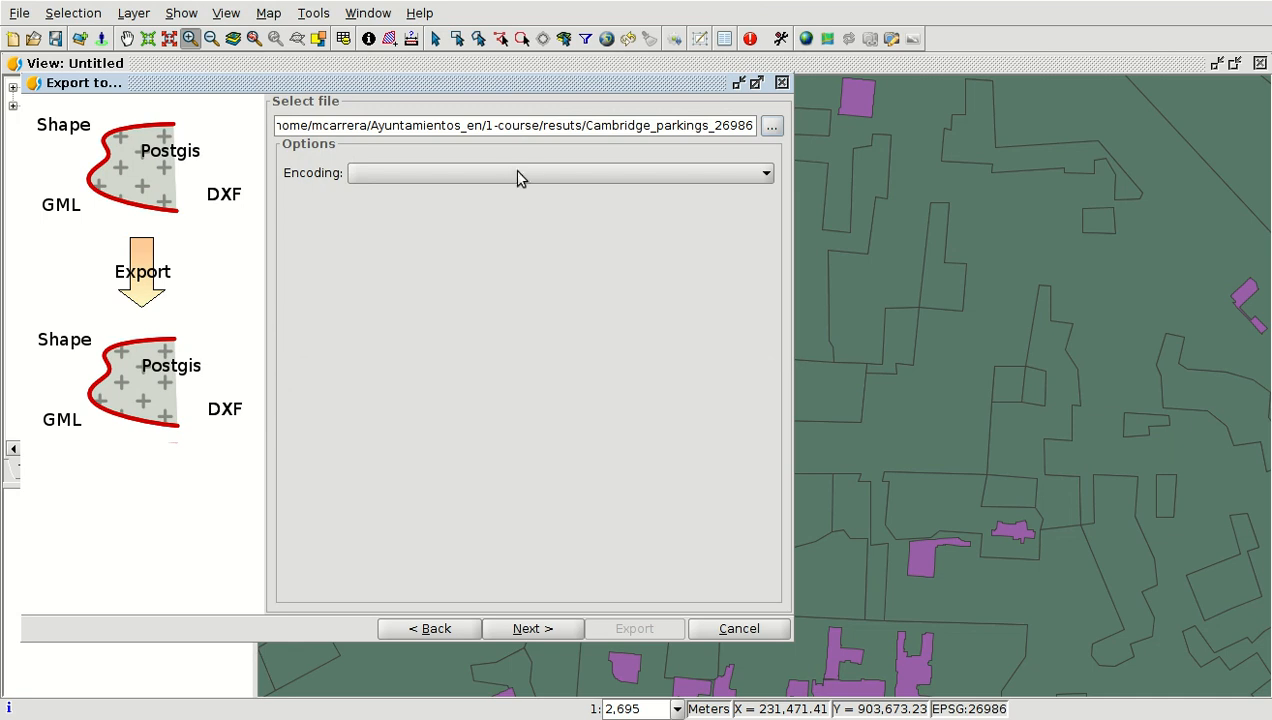
# Export all records with UTF-8 encoding in the view projection EPSG:26986, and add the exported layer to the view.
pyautogui.click(535, 172)
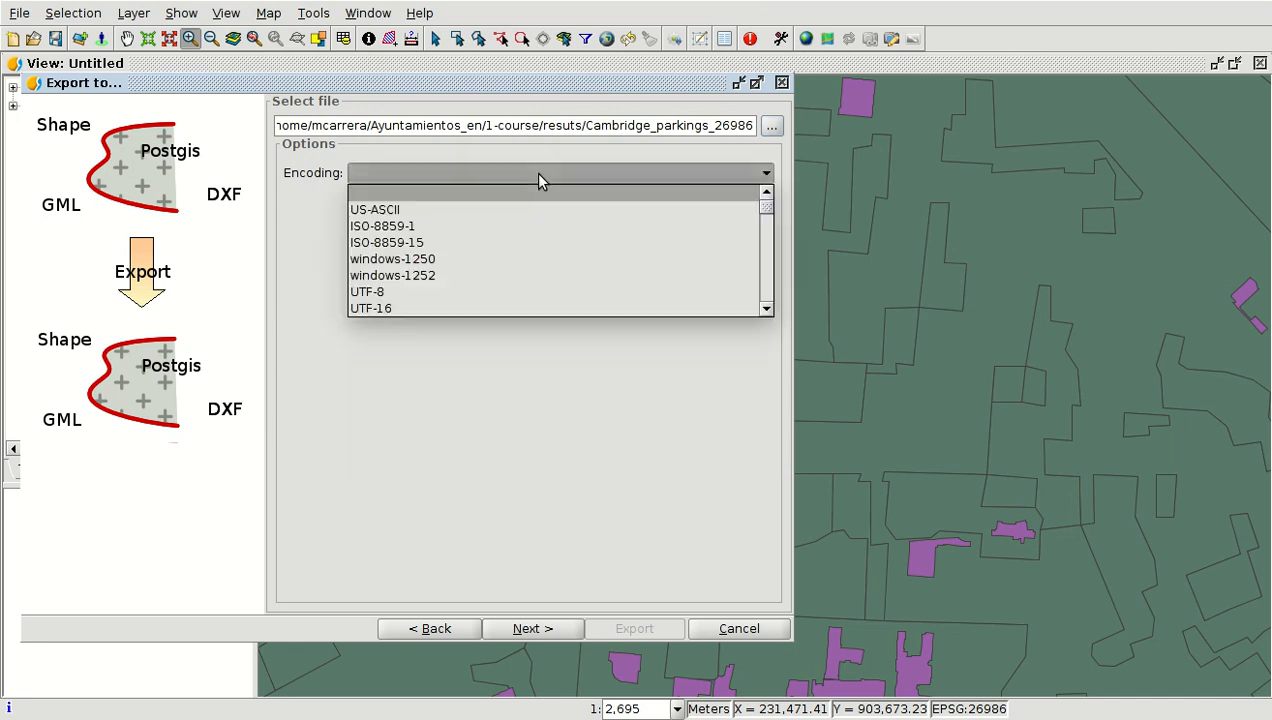
pyautogui.click(378, 292)
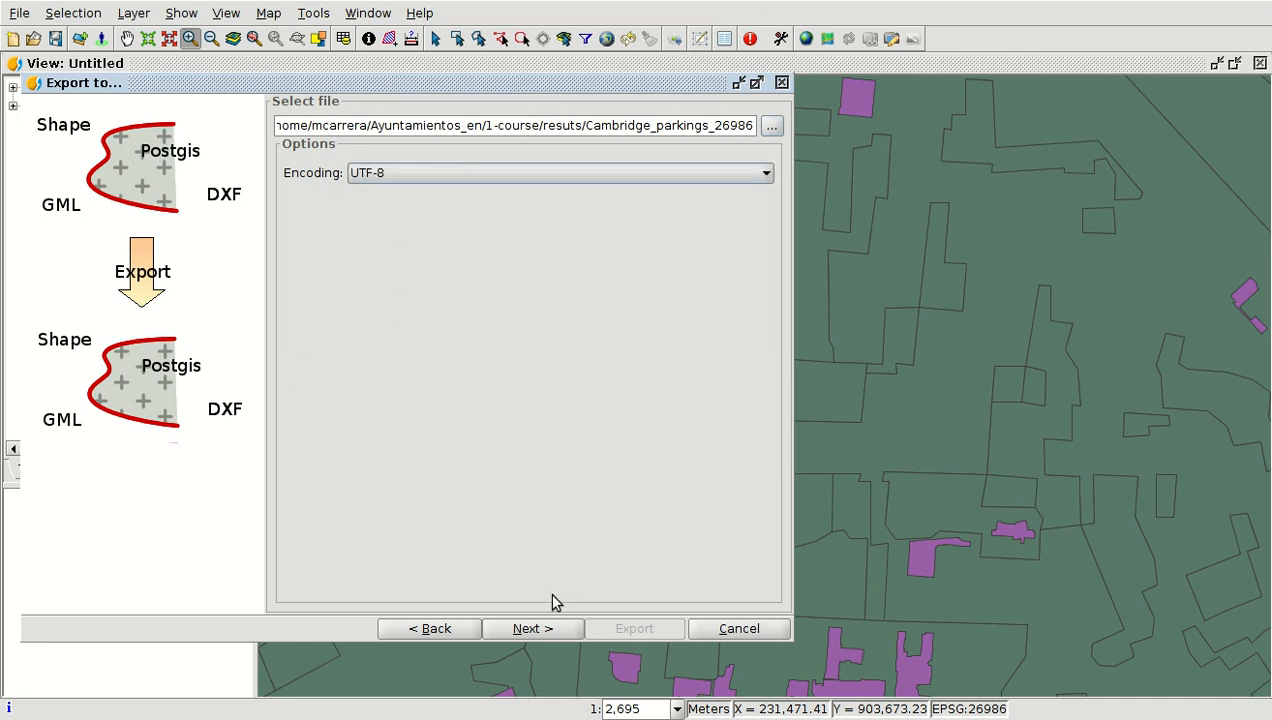
pyautogui.click(549, 629)
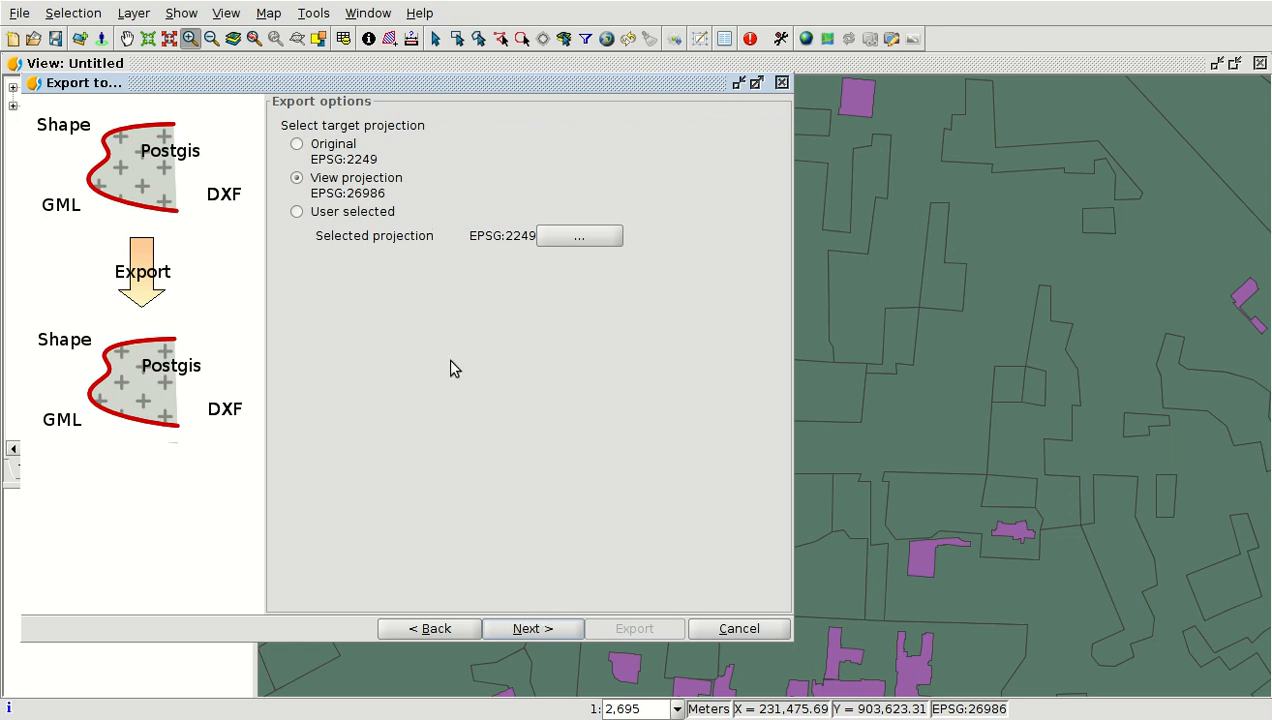
pyautogui.click(535, 629)
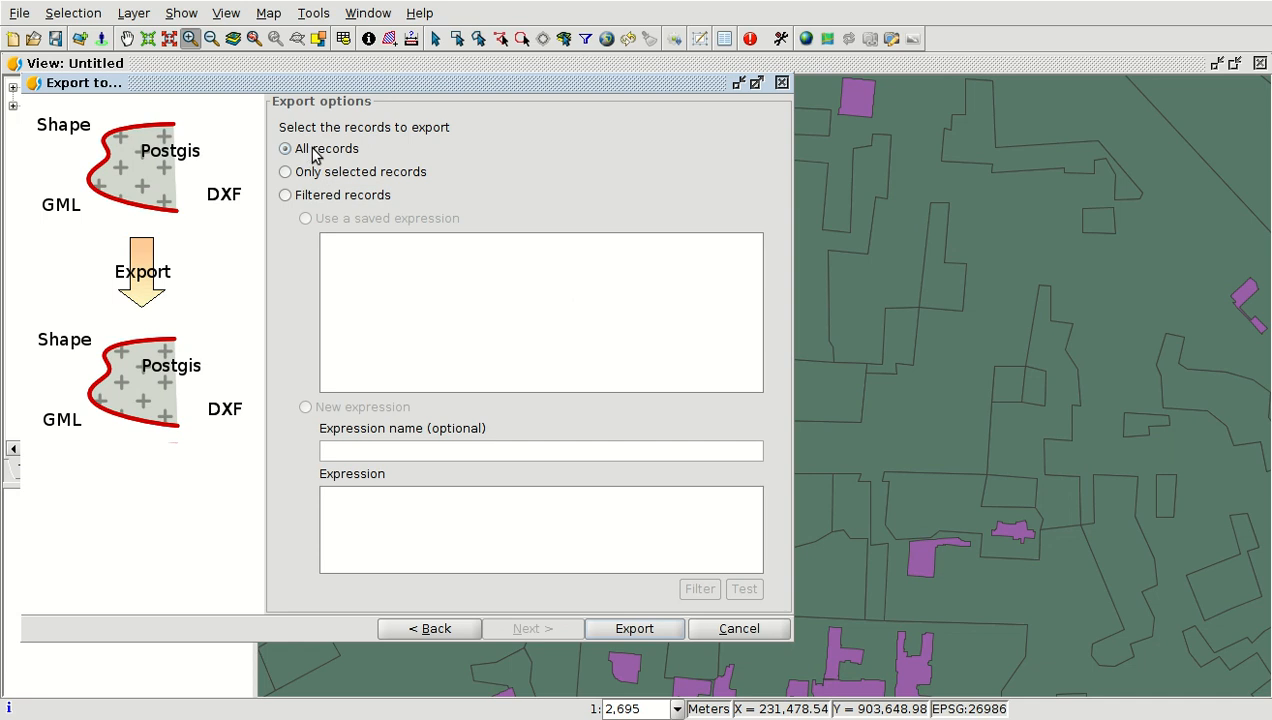
pyautogui.click(630, 630)
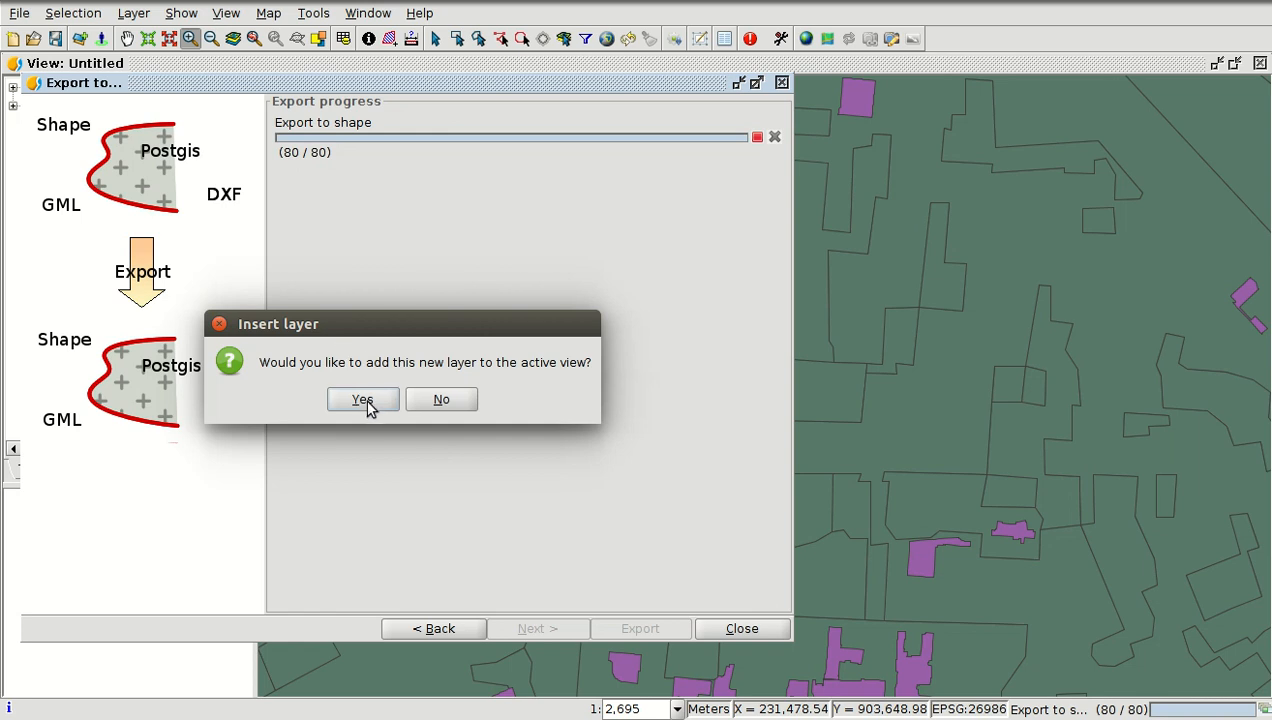
pyautogui.click(364, 401)
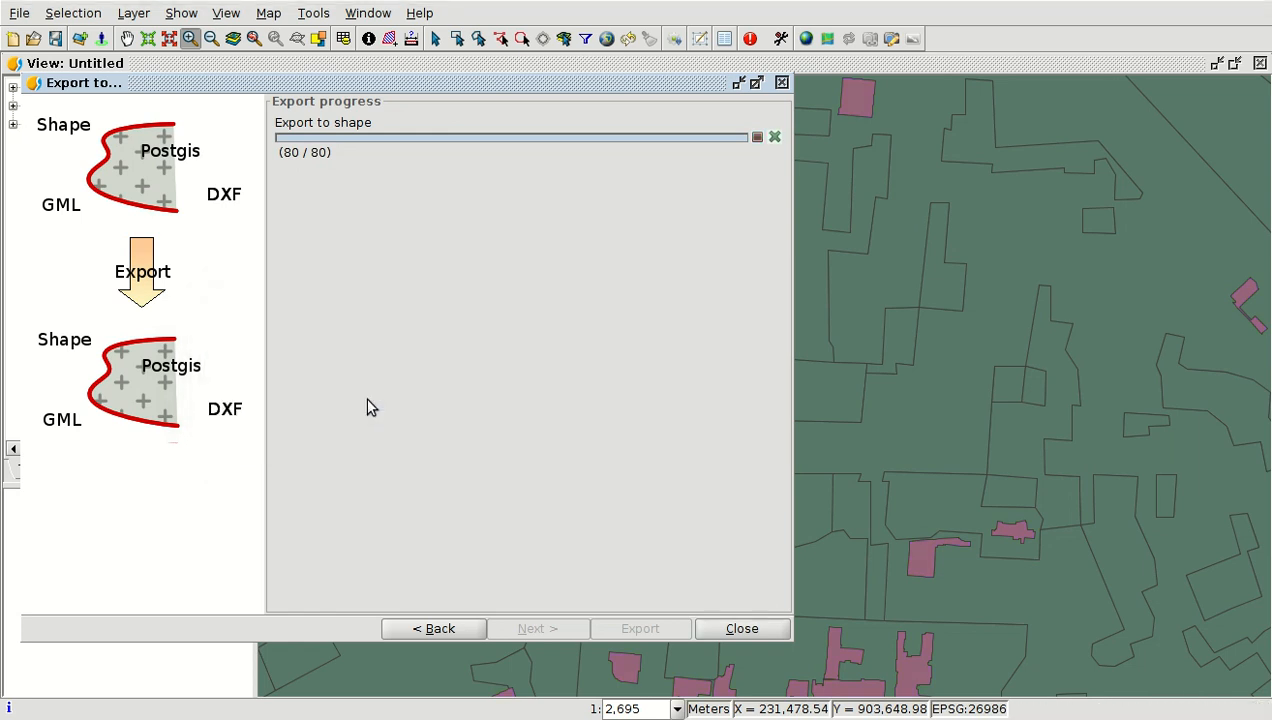
pyautogui.click(746, 630)
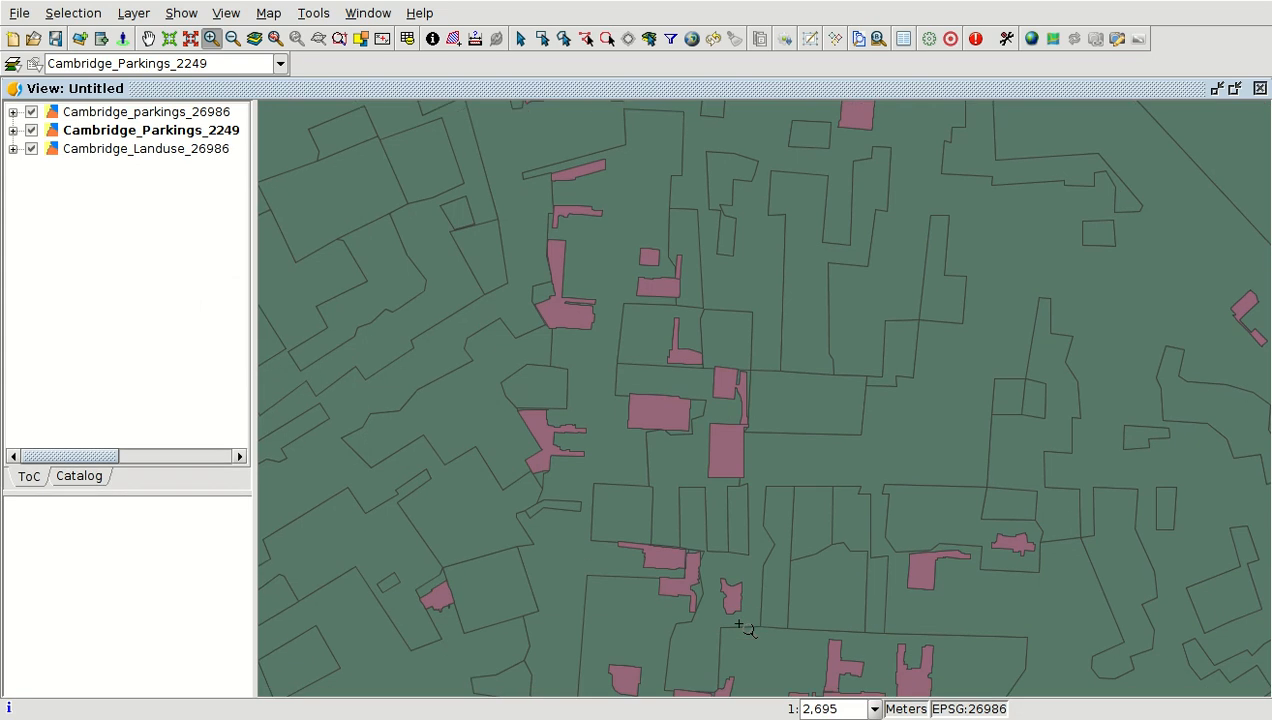
# Hide the Cambridge_Parkings_2249 layer and make Cambridge_parkings_26986 the active layer.
pyautogui.click(32, 131)
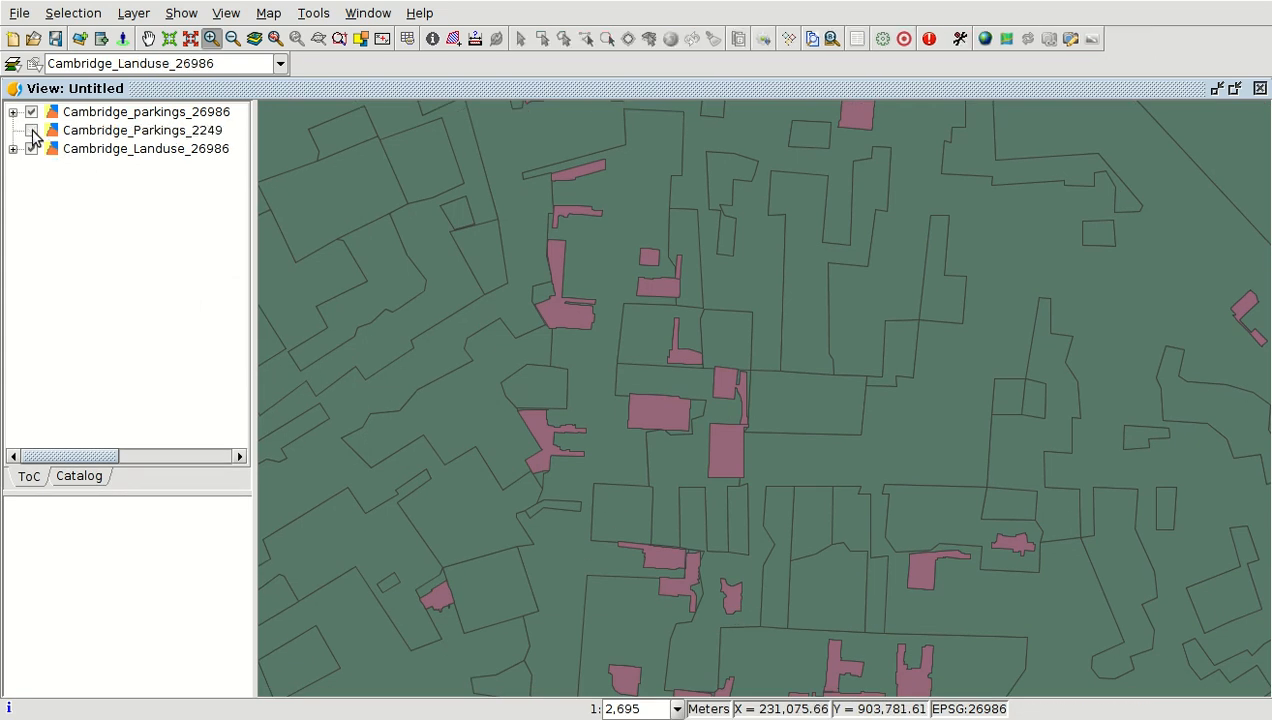
pyautogui.click(140, 112)
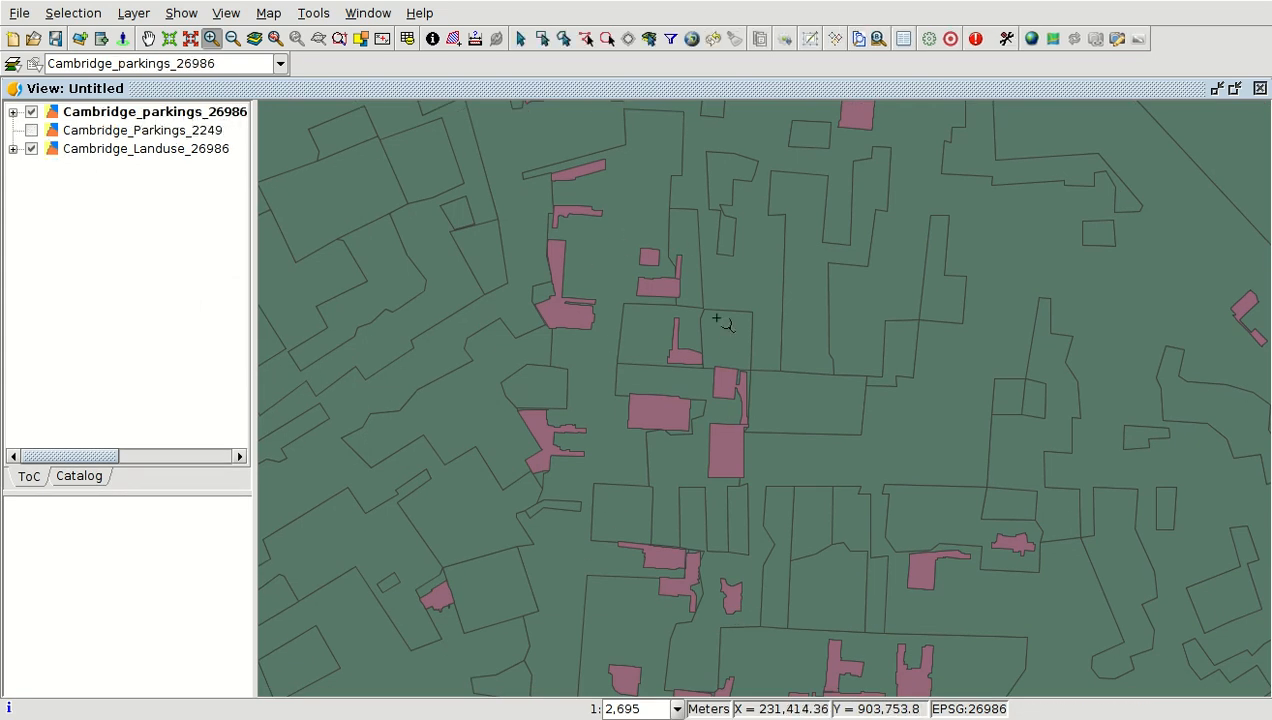